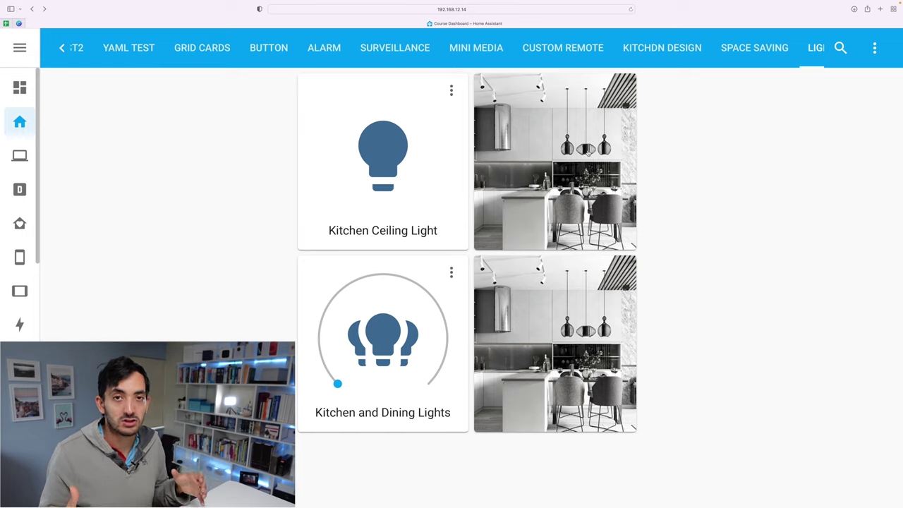
# Turn the kitchen lights on from the Kitchen Ceiling Light card
pyautogui.click(376, 149)
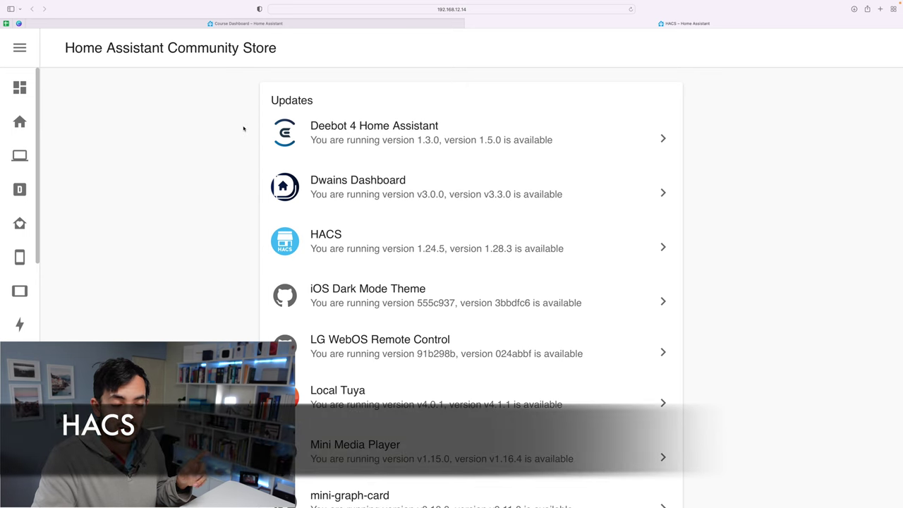
# Search HACS Frontend for 'button' and view the button-card repository (v3.4.2)
pyautogui.scroll(-10, 243, 129)
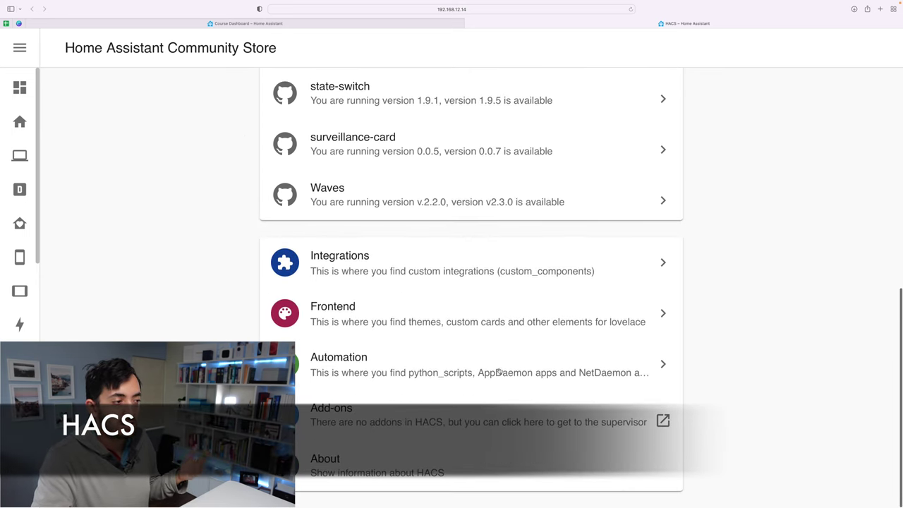
pyautogui.click(494, 323)
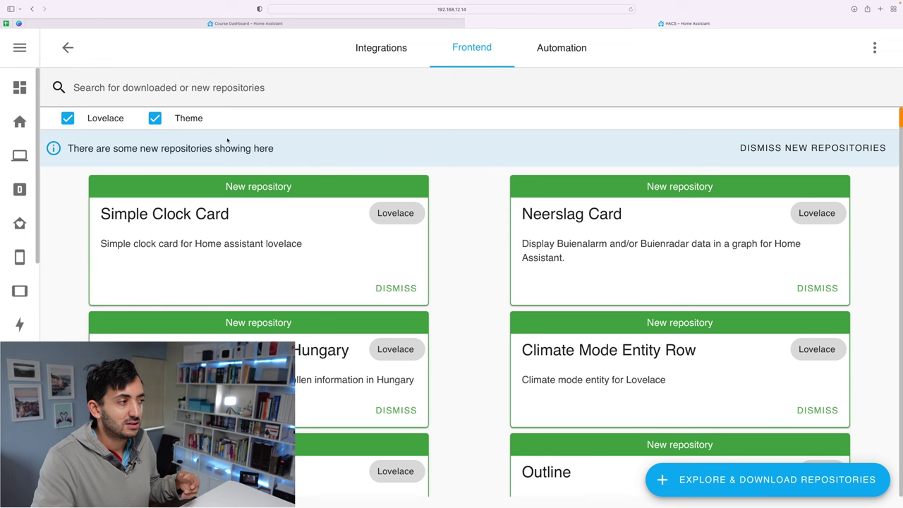
pyautogui.click(242, 92)
pyautogui.write('bu')
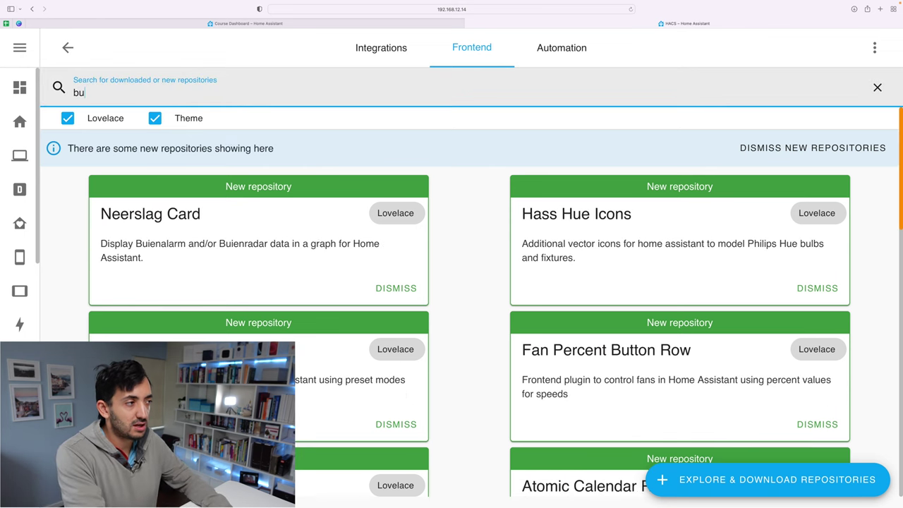
pyautogui.write('tton')
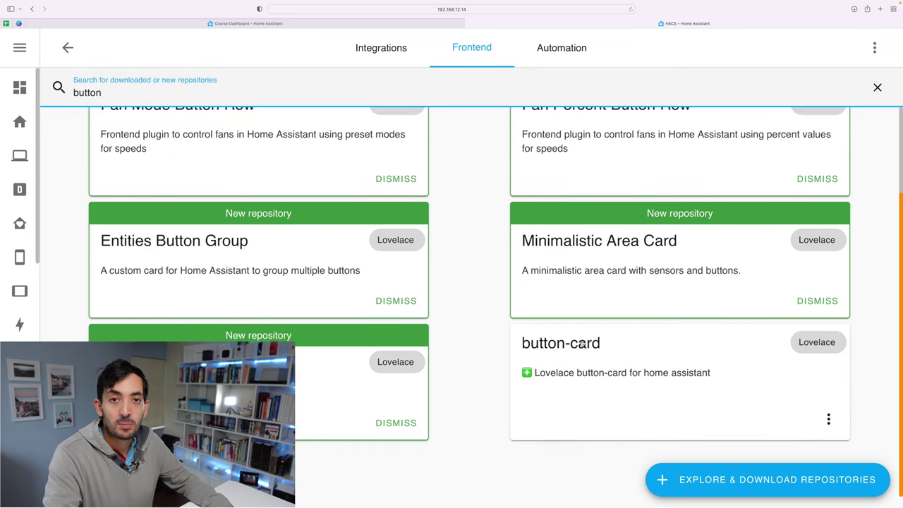
pyautogui.click(581, 345)
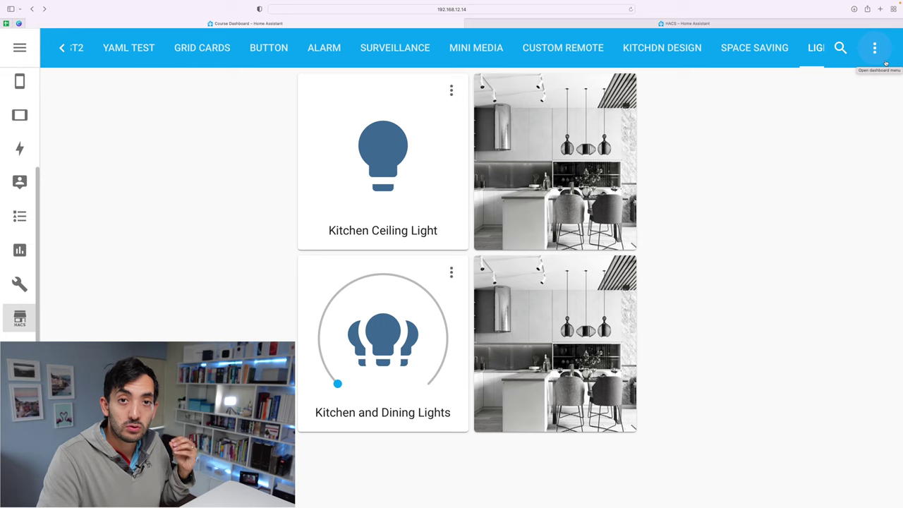
# Put the dashboard in edit mode and add a Custom: Button-Card, found by searching 'custo'
pyautogui.click(877, 48)
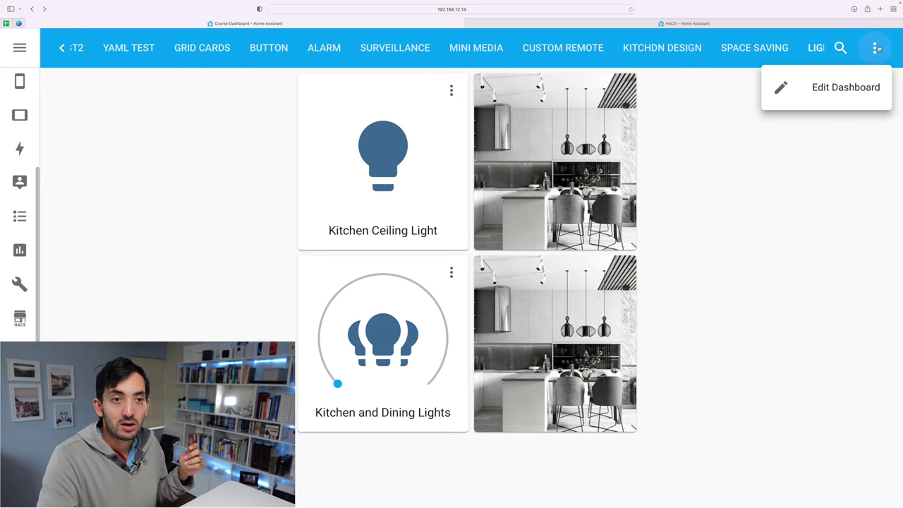
pyautogui.click(852, 93)
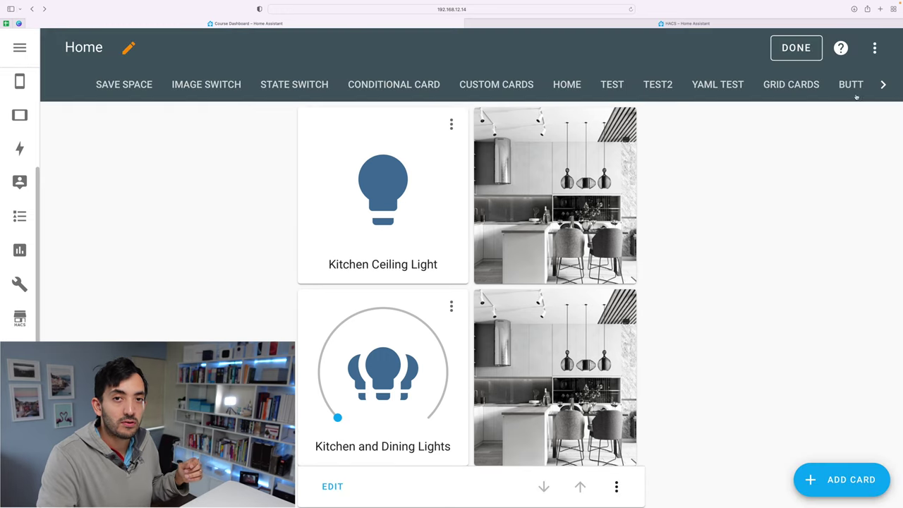
pyautogui.click(871, 493)
pyautogui.write('custo')
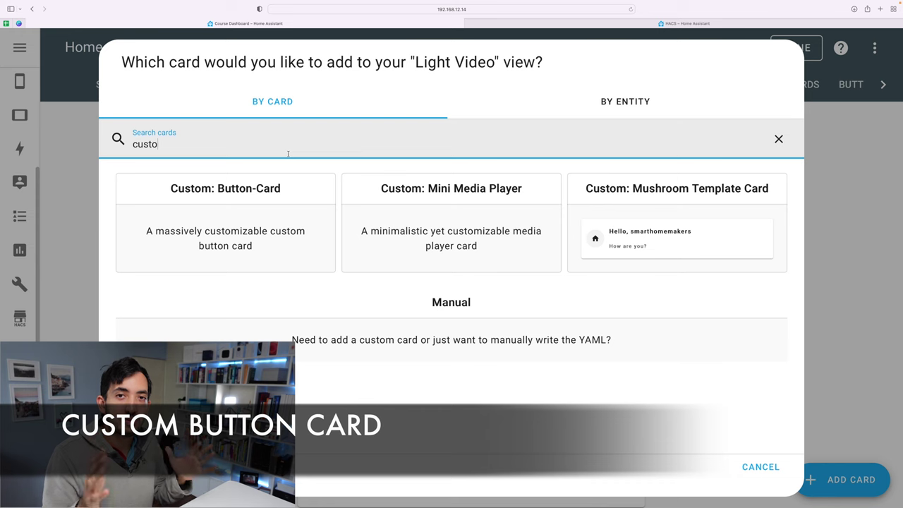
pyautogui.click(282, 189)
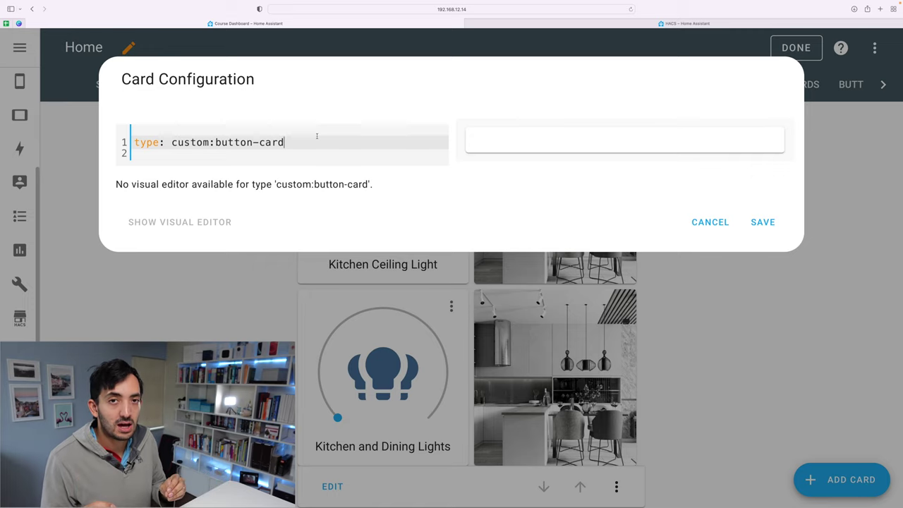
# Set the card's YAML to entity: light.kitchen_and_dining_lights
pyautogui.write('entity:')
pyautogui.press('Return')
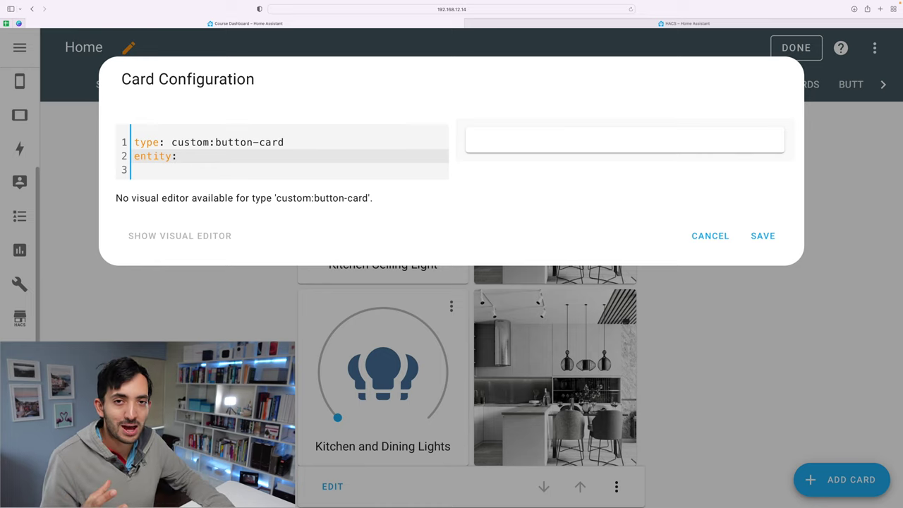
pyautogui.write('l')
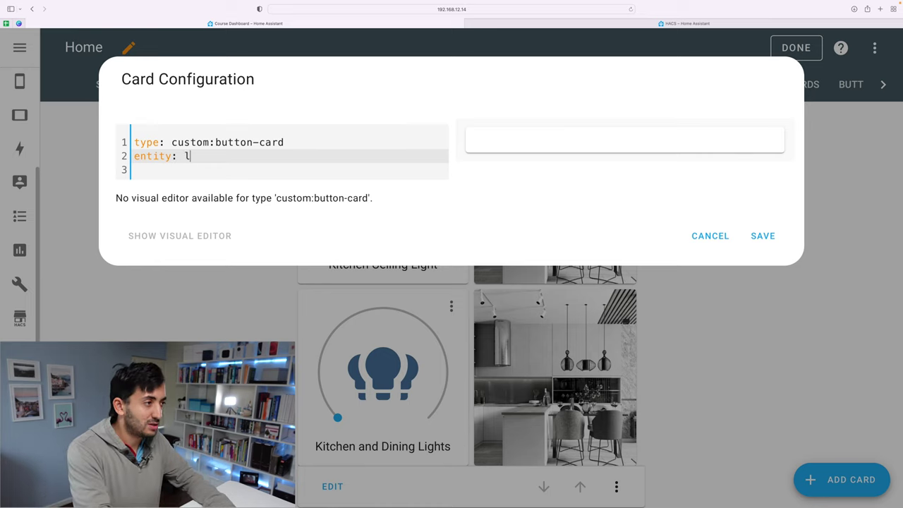
pyautogui.write('ight.')
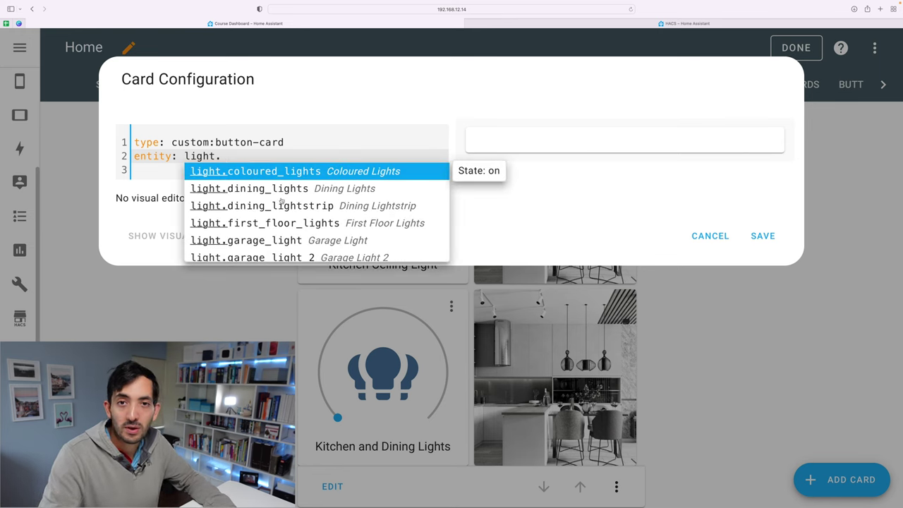
pyautogui.scroll(-3, 281, 201)
pyautogui.scroll(-1, 281, 201)
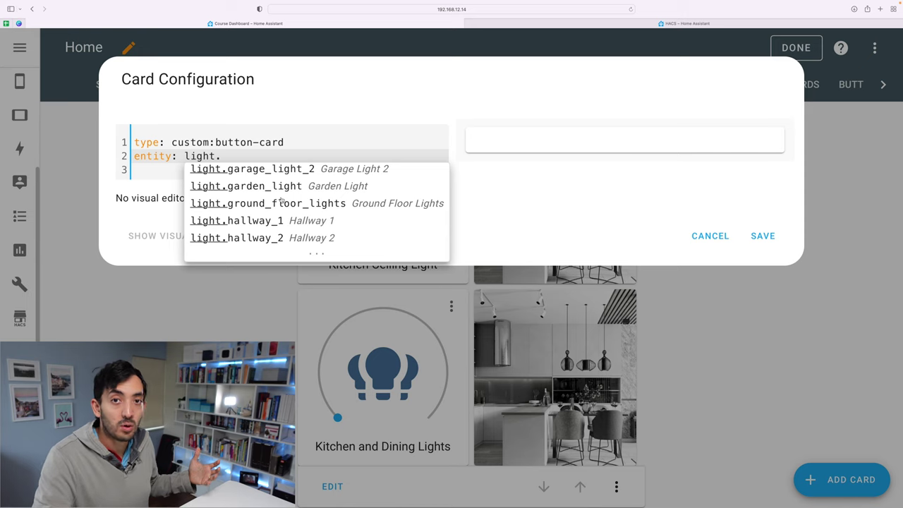
pyautogui.write('kitchen_and_dining_lights')
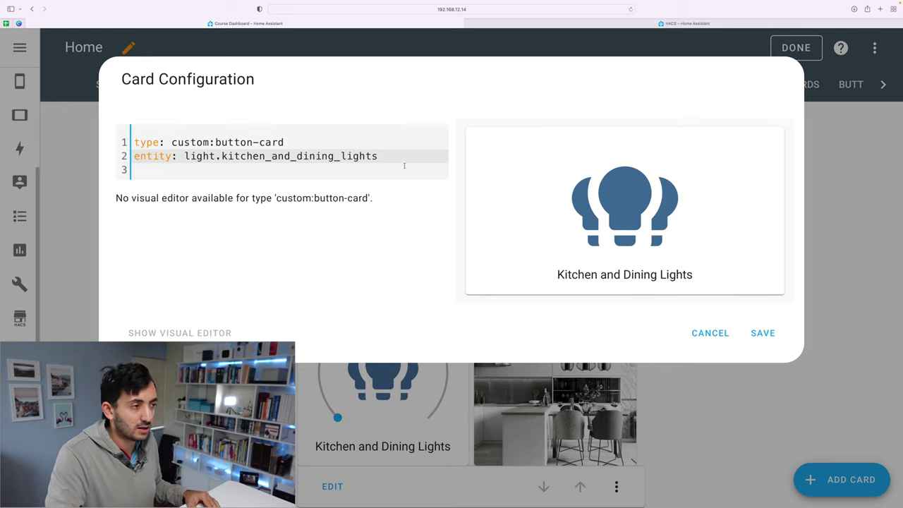
pyautogui.press('Return')
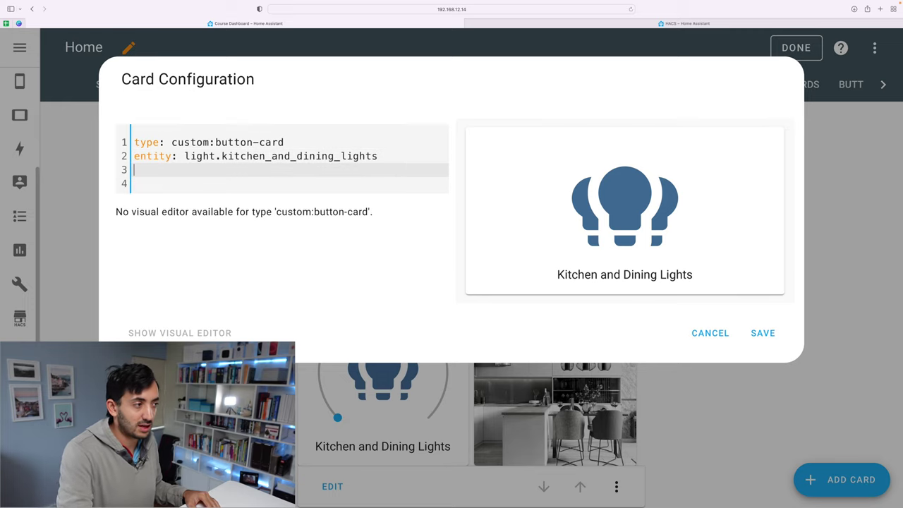
pyautogui.press('BackSpace')
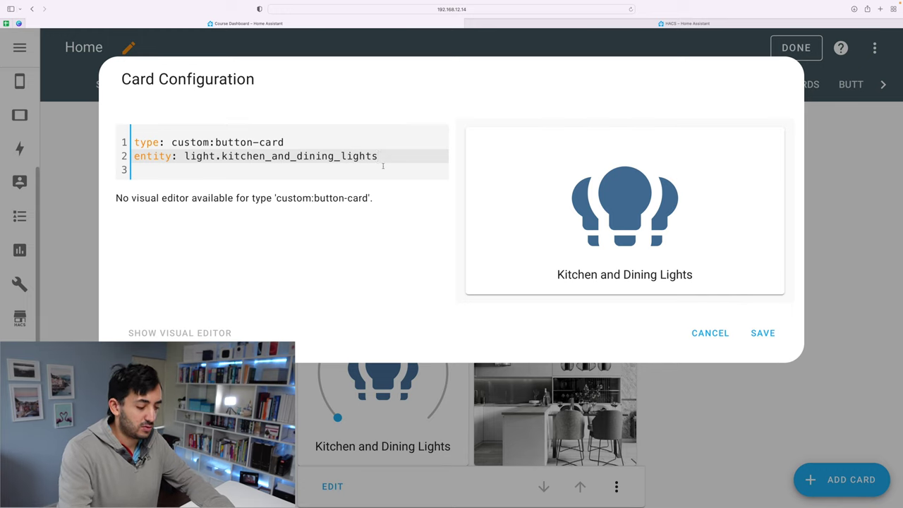
# Add name: ' ' to the YAML to blank the card's name
pyautogui.press('Return')
pyautogui.write('name:')
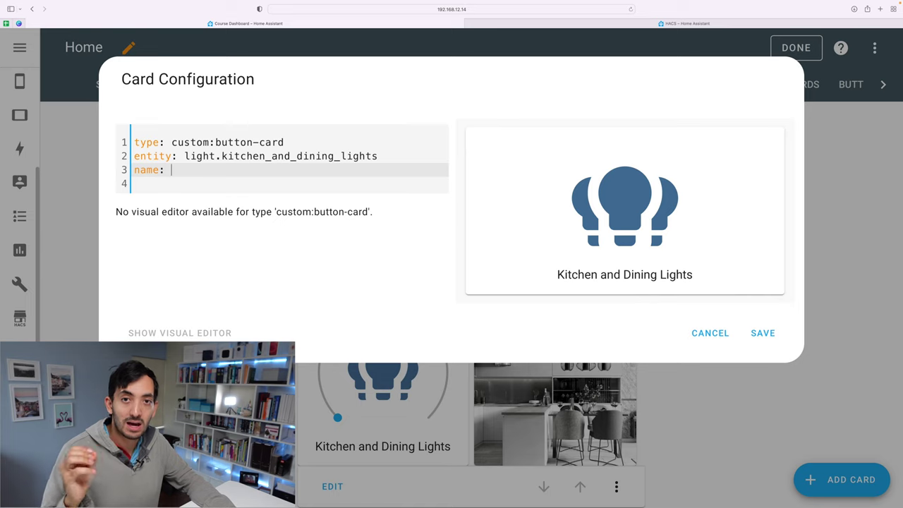
pyautogui.write(" ' '")
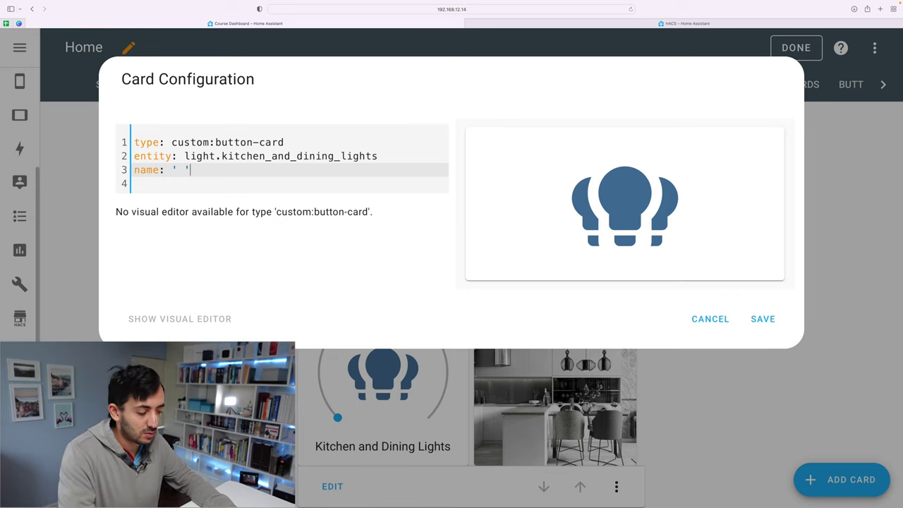
pyautogui.press('Return')
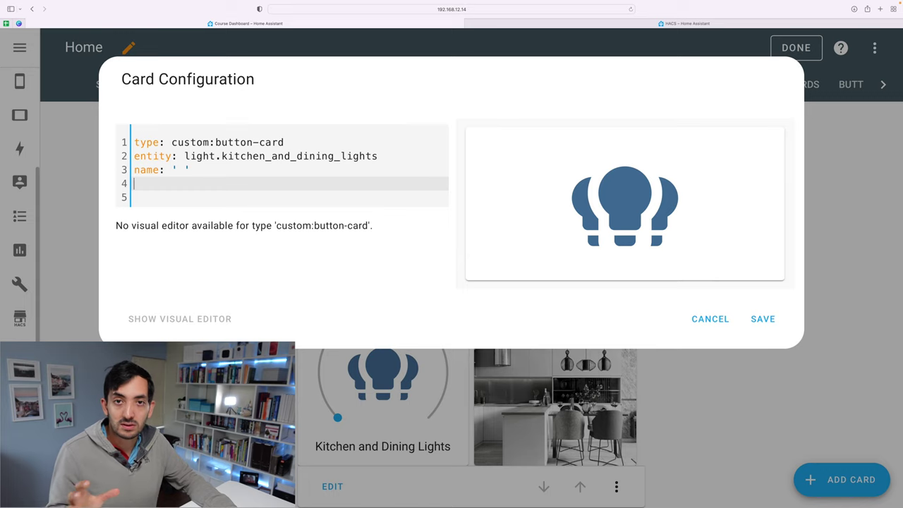
# Add show_icon: false to hide the card's icon
pyautogui.write('sw')
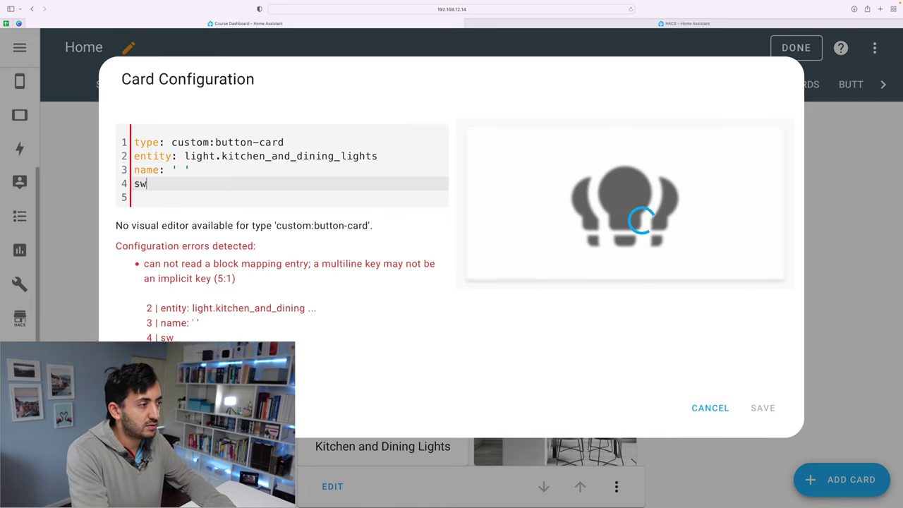
pyautogui.press('BackSpace')
pyautogui.write('how_icon:')
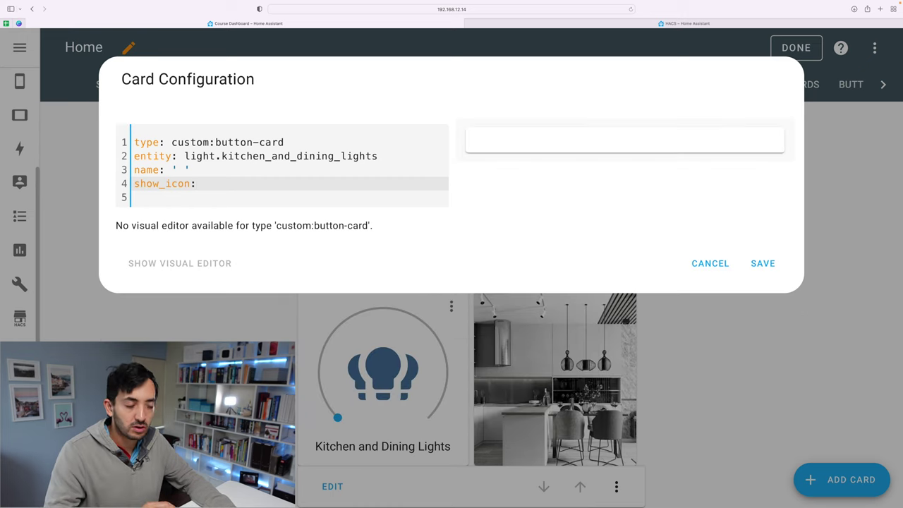
pyautogui.write(' false')
pyautogui.press('BackSpace')
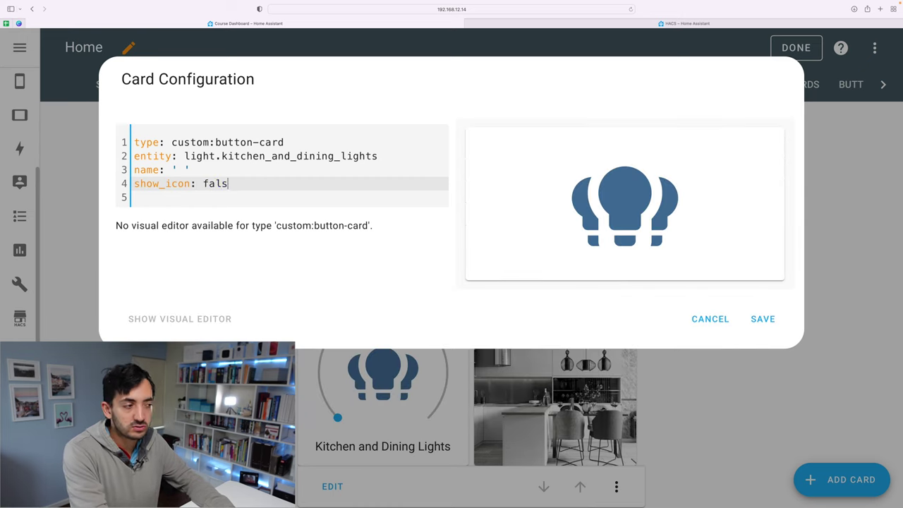
pyautogui.press('BackSpace')
pyautogui.press('BackSpace')
pyautogui.press('BackSpace')
pyautogui.press('BackSpace')
pyautogui.write('tur')
pyautogui.press('BackSpace')
pyautogui.press('BackSpace')
pyautogui.write('rue')
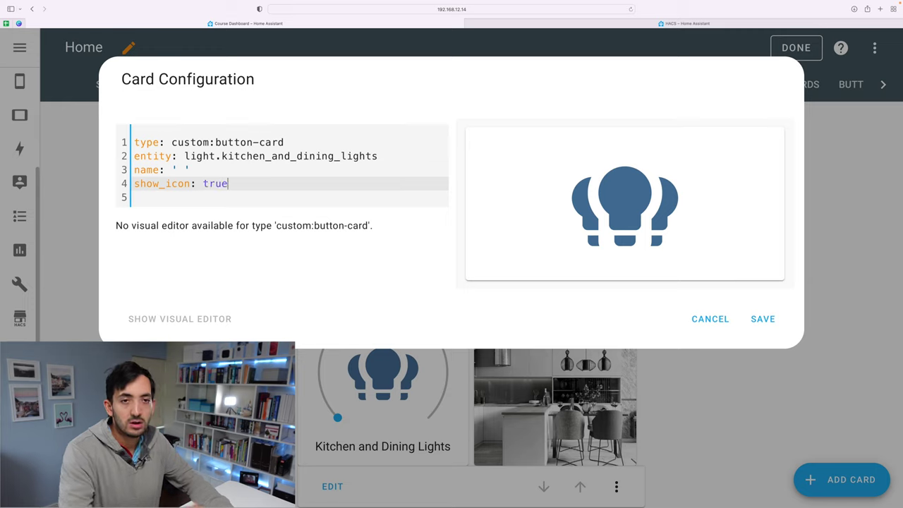
pyautogui.press('BackSpace')
pyautogui.press('BackSpace')
pyautogui.press('BackSpace')
pyautogui.press('BackSpace')
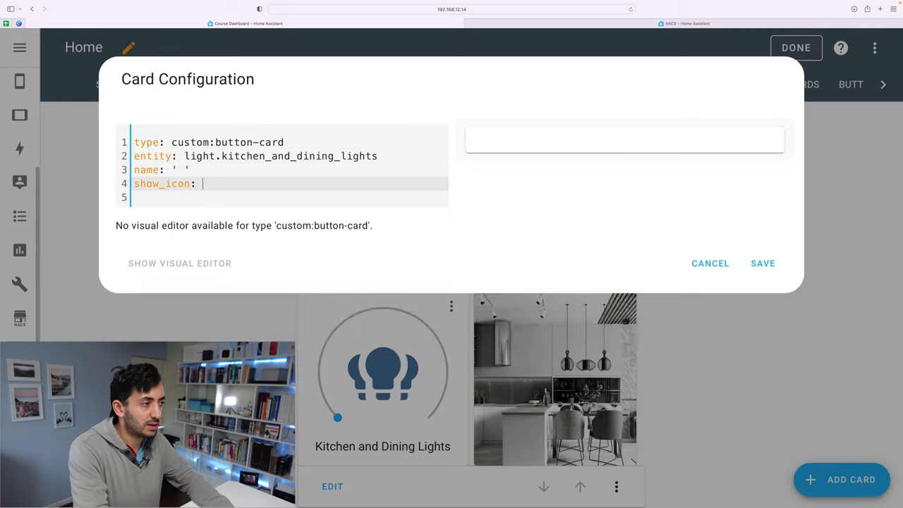
pyautogui.write('false')
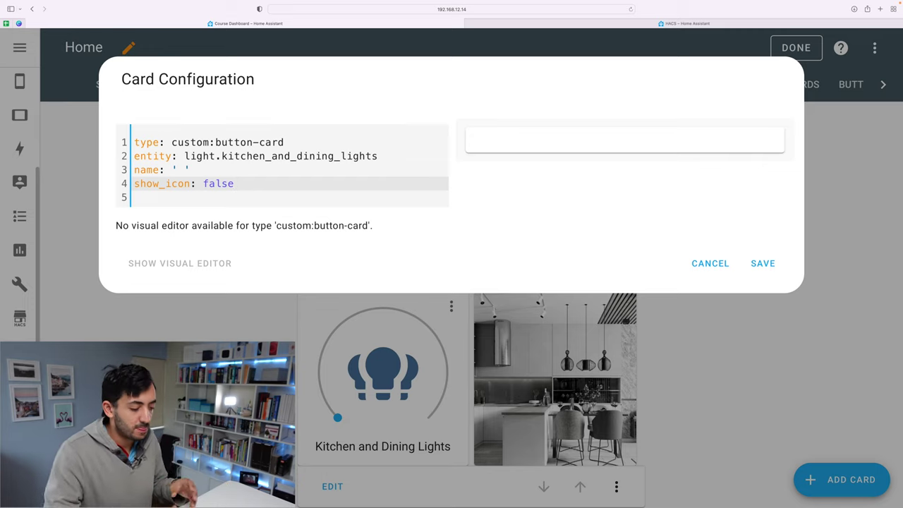
# Save the button-card and exit dashboard edit mode
pyautogui.press('Return')
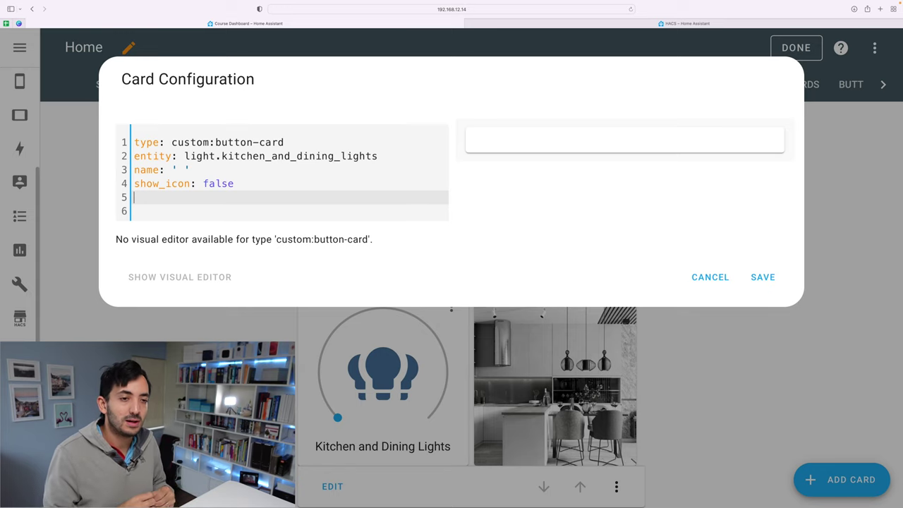
pyautogui.click(763, 278)
pyautogui.click(795, 47)
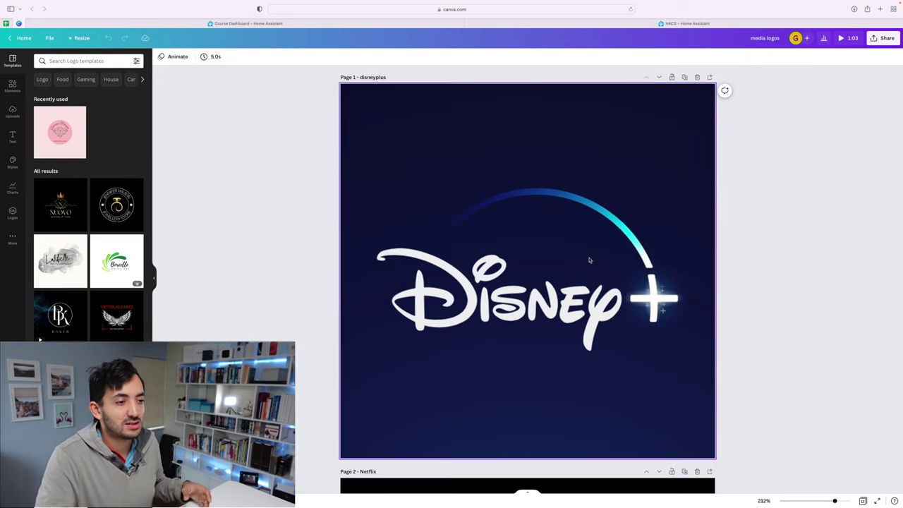
# Scroll down the Canva design to Page 11 kitchen_off and Page 12's light-bulb photo
pyautogui.scroll(-20, 589, 261)
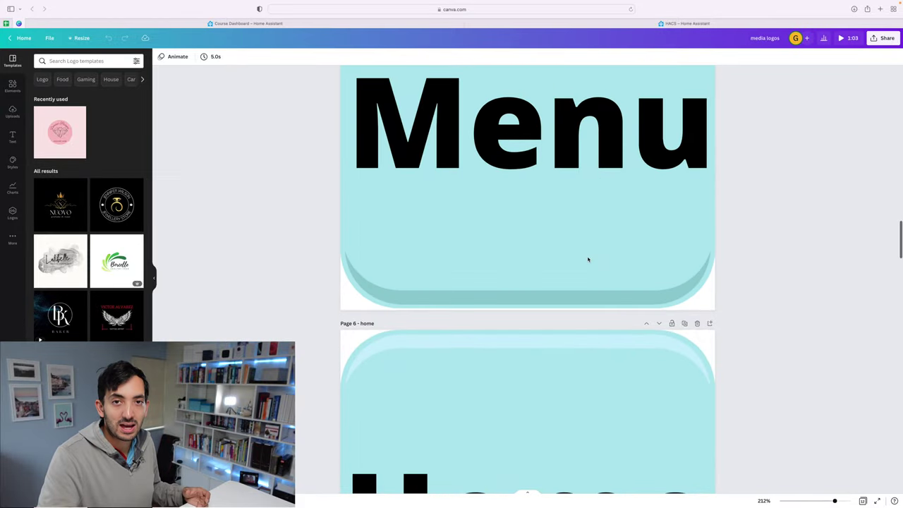
pyautogui.scroll(-20, 588, 259)
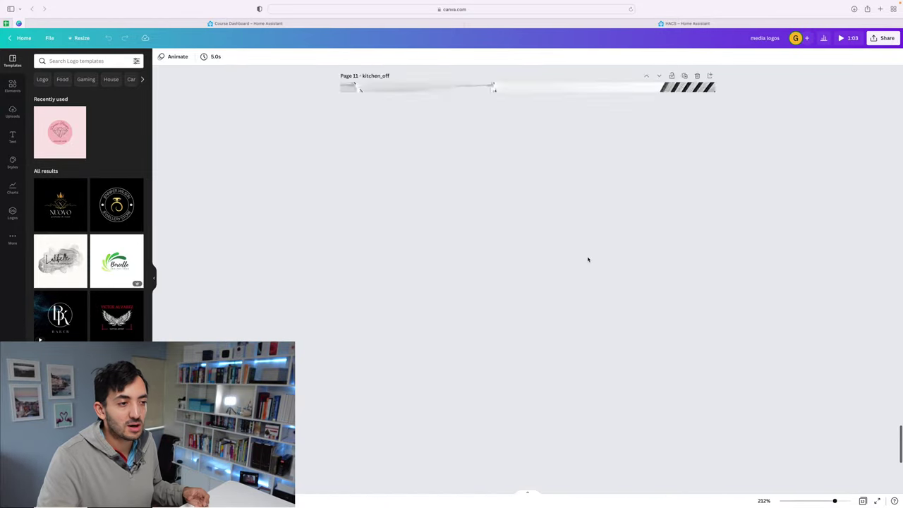
pyautogui.scroll(5, 589, 259)
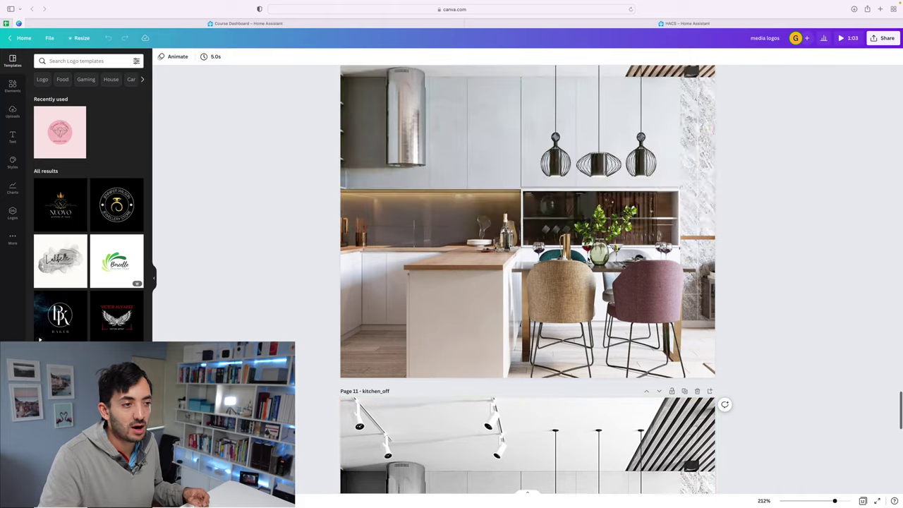
pyautogui.scroll(-10, 696, 248)
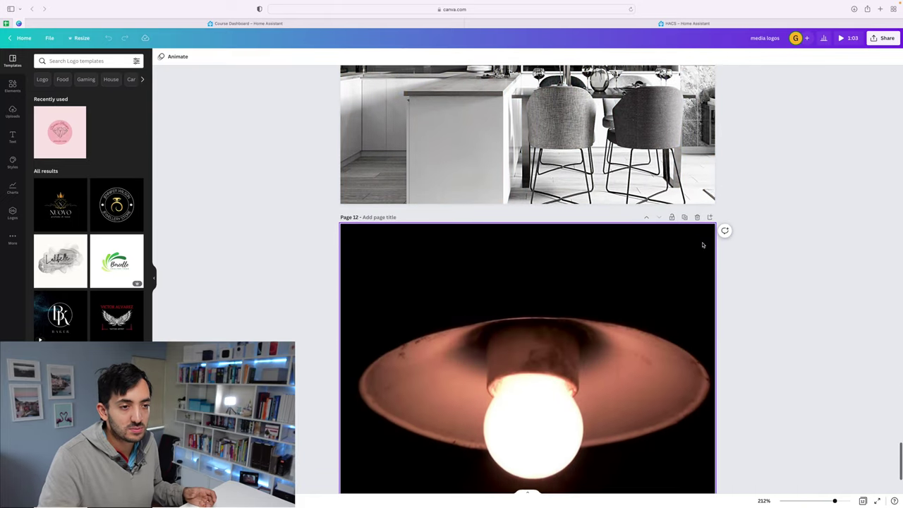
pyautogui.scroll(-4, 703, 245)
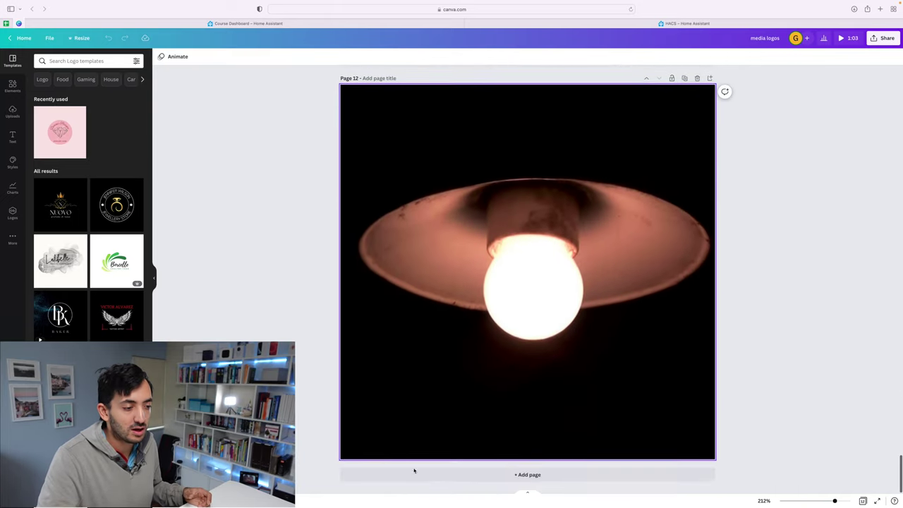
# Add page 13 and place the cartoon living-room graphic found by searching Elements for 'living room'
pyautogui.click(528, 475)
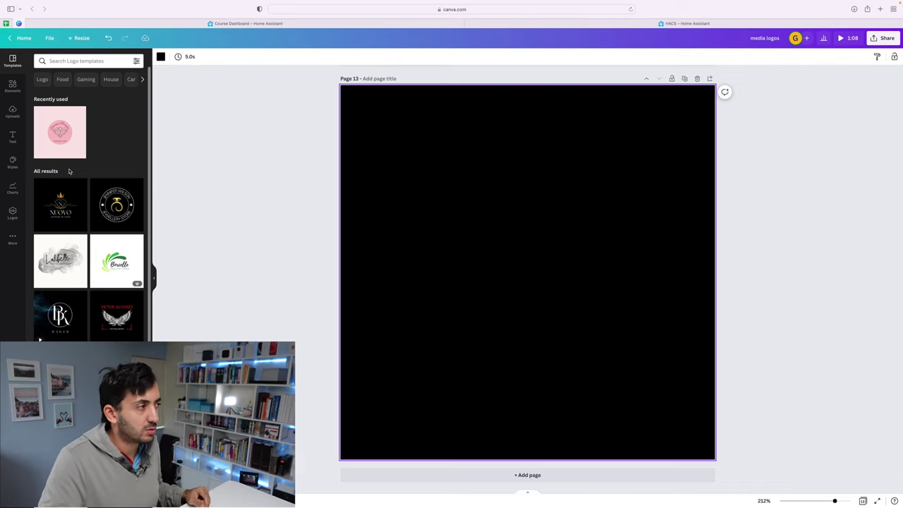
pyautogui.click(12, 86)
pyautogui.click(102, 59)
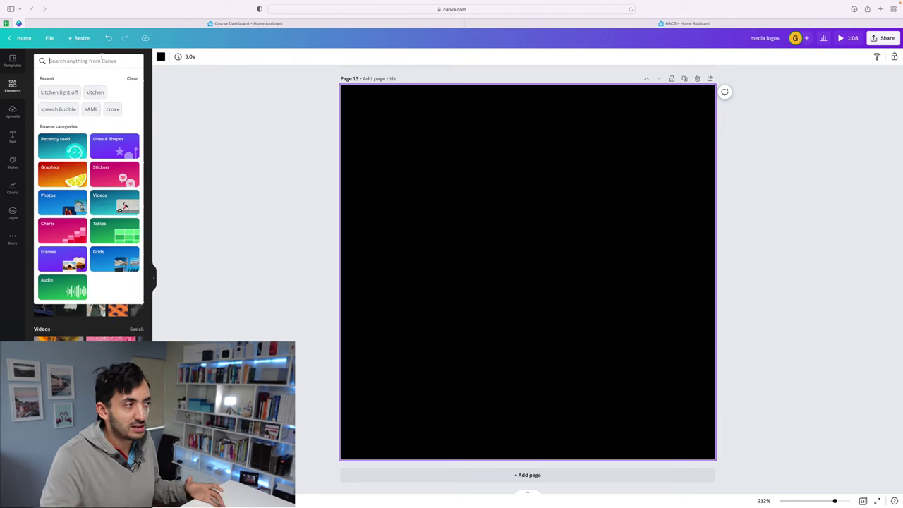
pyautogui.write('kitch')
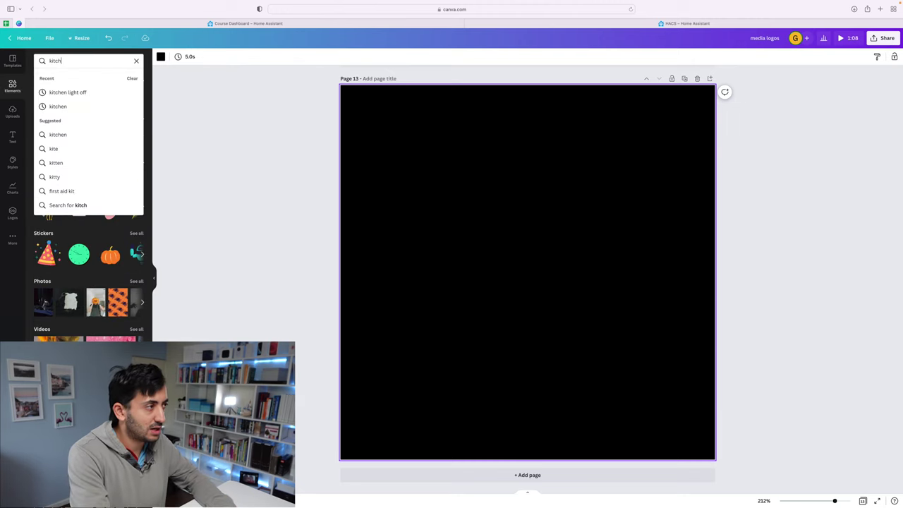
pyautogui.press('BackSpace')
pyautogui.press('BackSpace')
pyautogui.press('BackSpace')
pyautogui.write('living room')
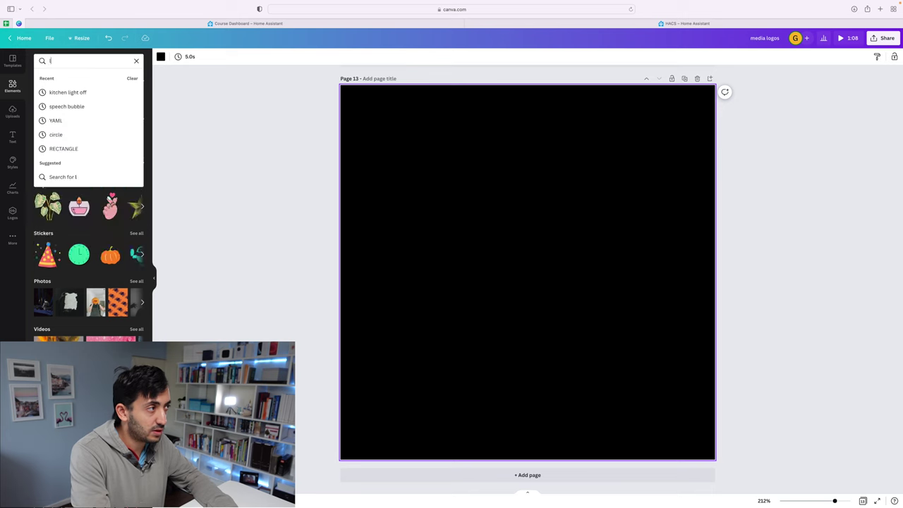
pyautogui.press('Return')
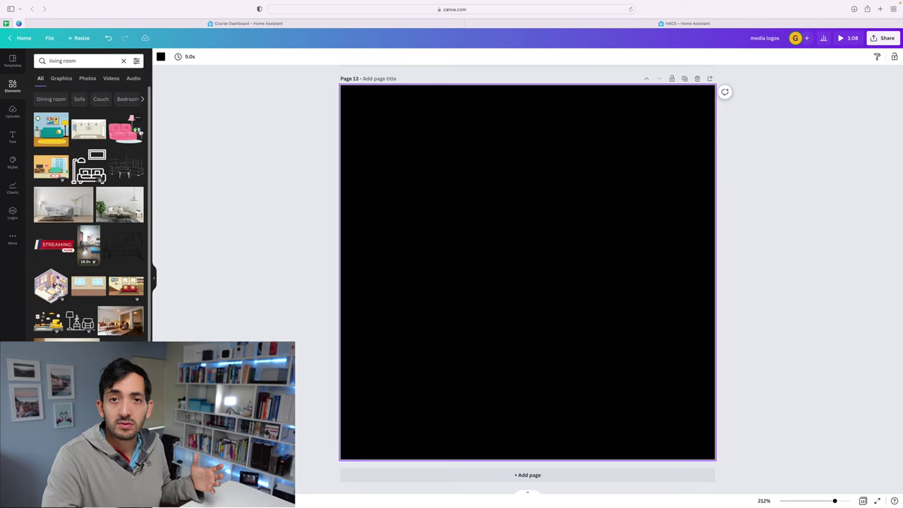
pyautogui.click(51, 131)
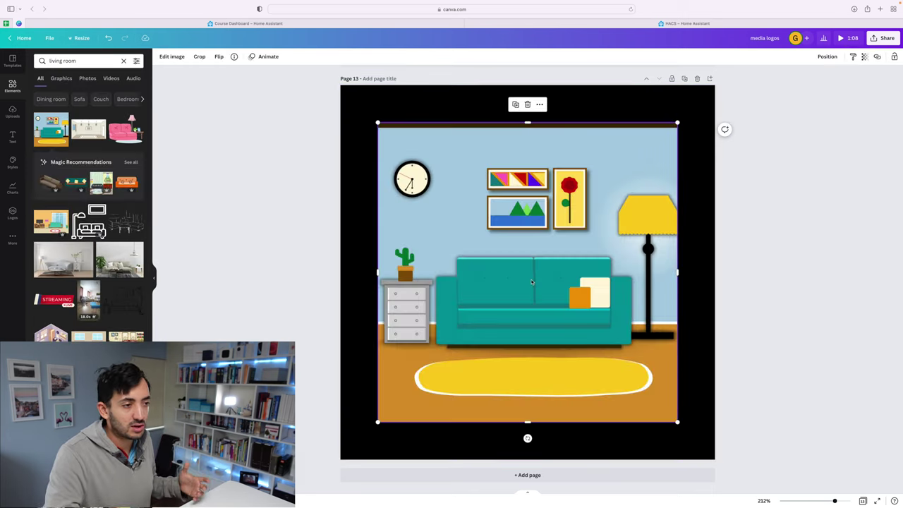
# Make the living-room graphic the page background and duplicate the page as page 14
pyautogui.rightClick(532, 282)
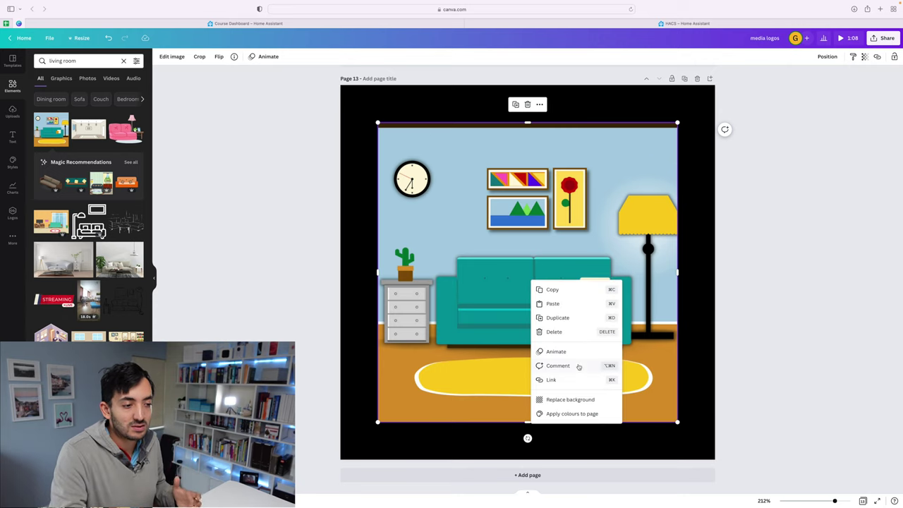
pyautogui.click(560, 403)
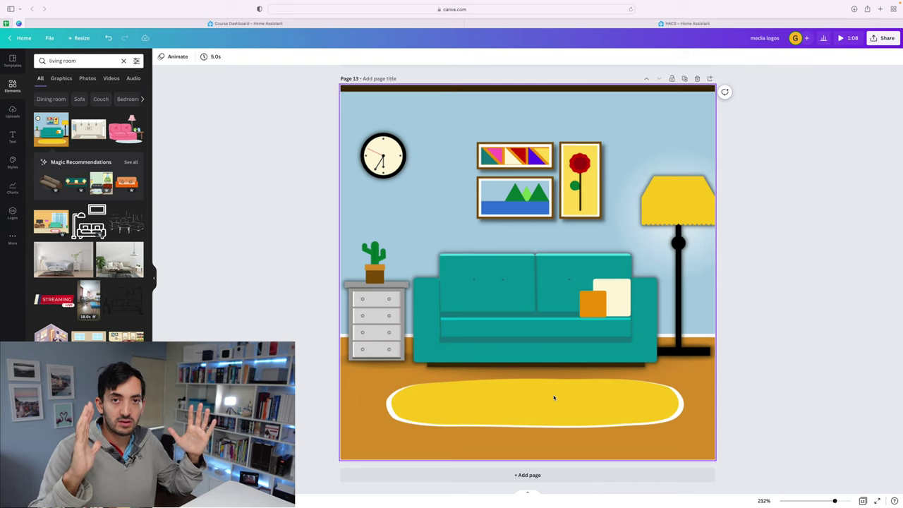
pyautogui.click(517, 284)
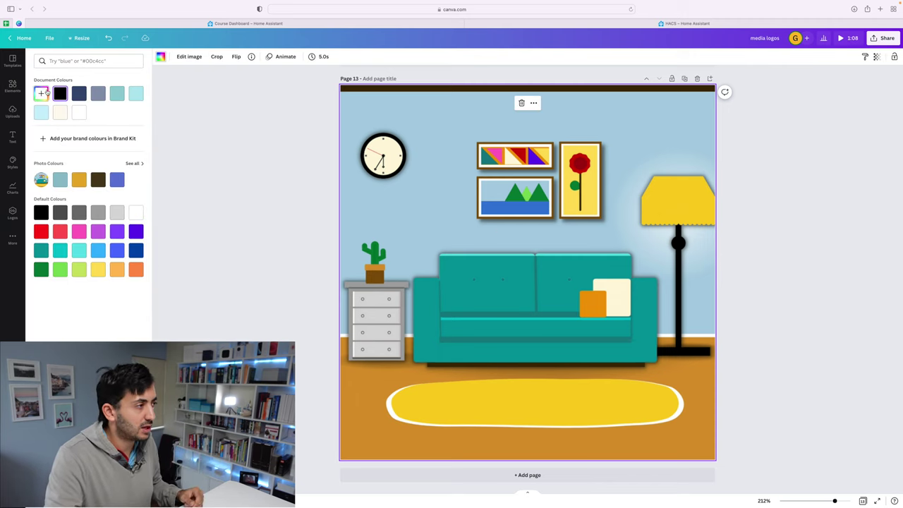
pyautogui.click(772, 162)
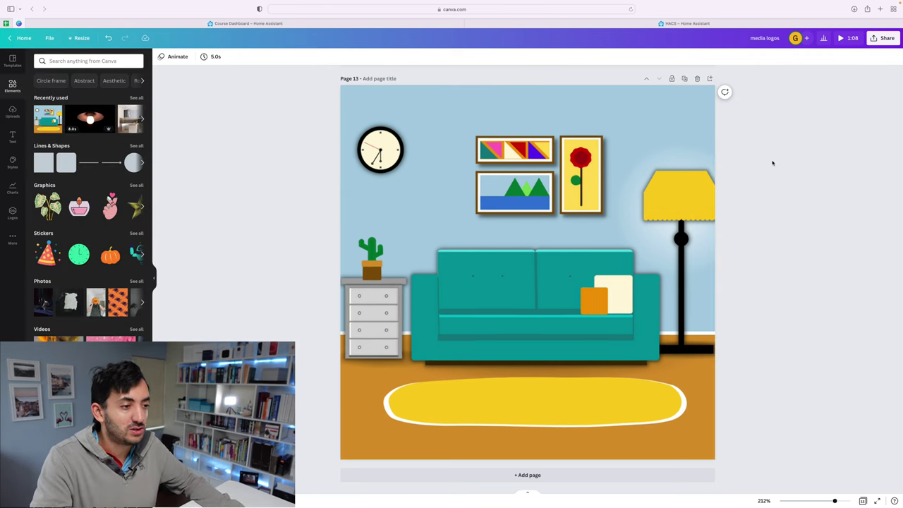
pyautogui.click(684, 78)
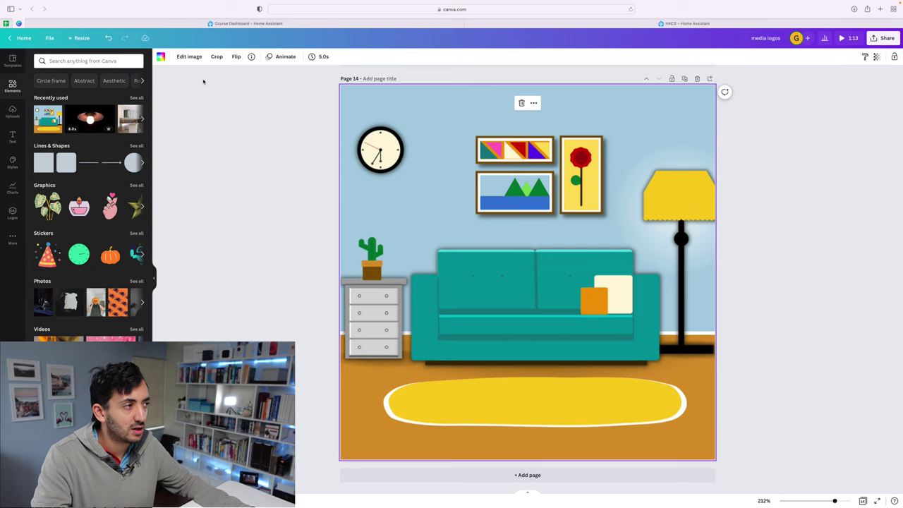
# Apply the third Photogenic Mono filter to page 14's living-room image
pyautogui.click(187, 57)
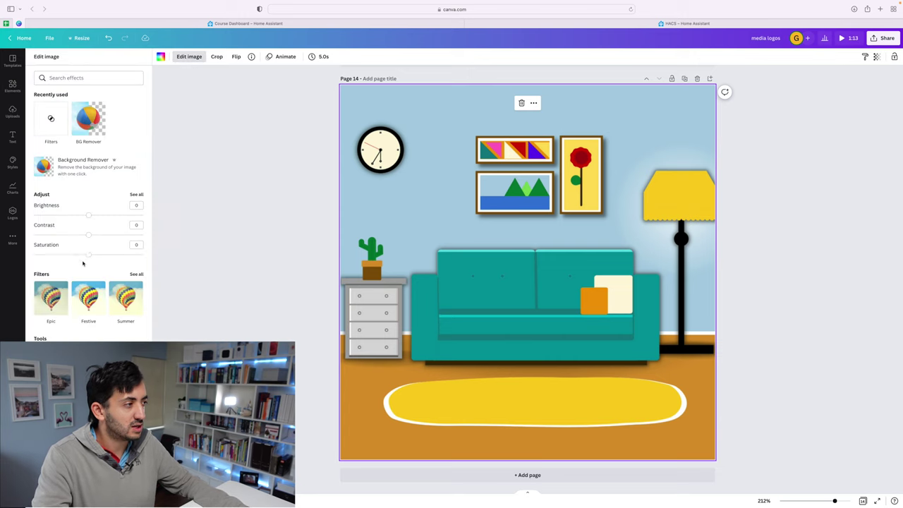
pyautogui.scroll(-10, 81, 198)
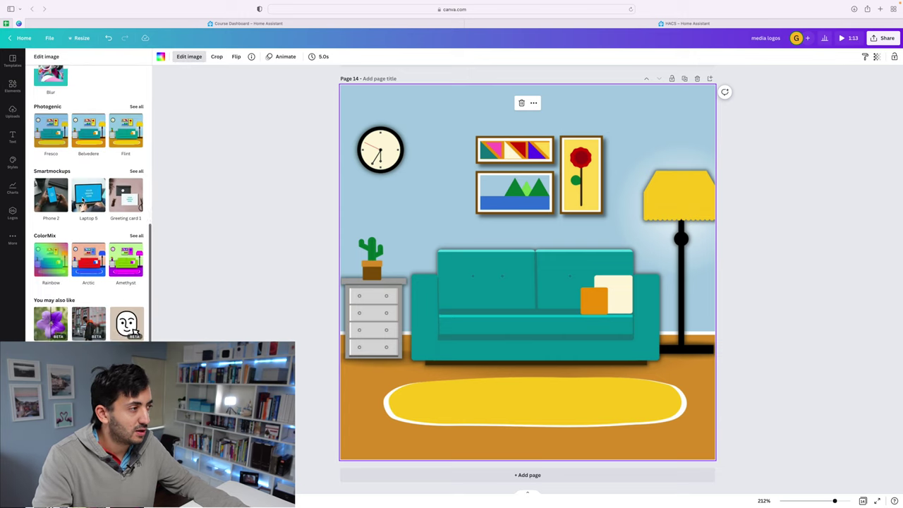
pyautogui.scroll(3, 98, 211)
pyautogui.click(135, 231)
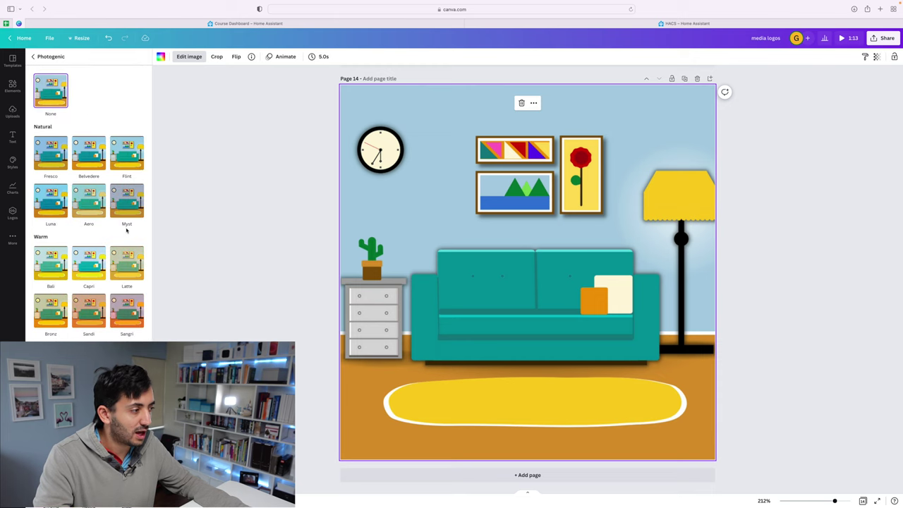
pyautogui.scroll(-5, 128, 239)
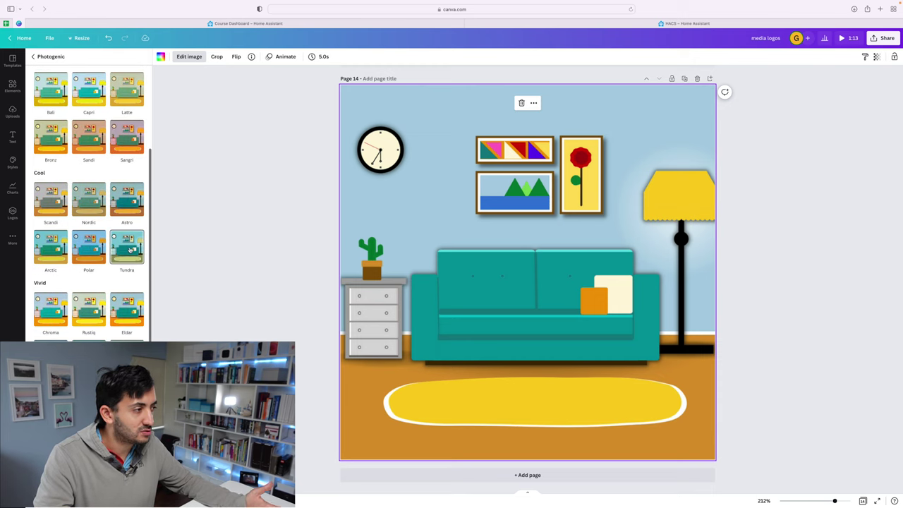
pyautogui.scroll(-3, 86, 200)
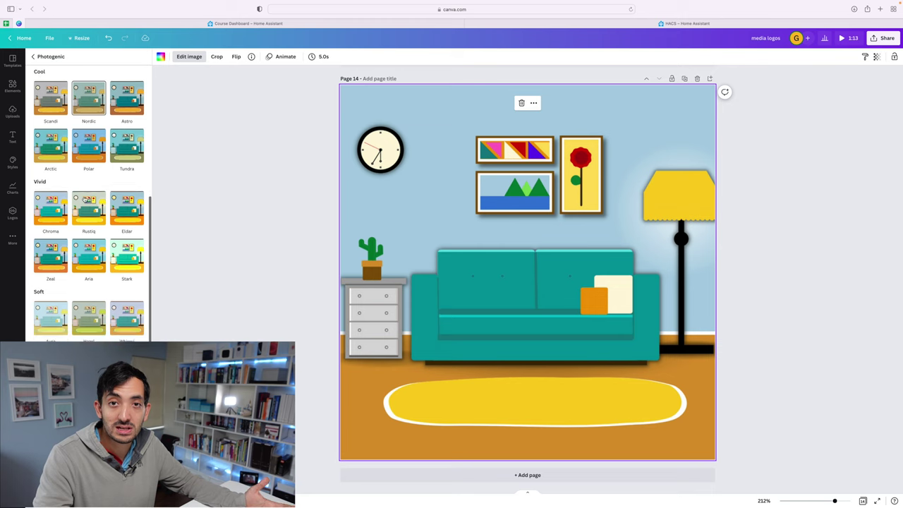
pyautogui.scroll(-5, 86, 201)
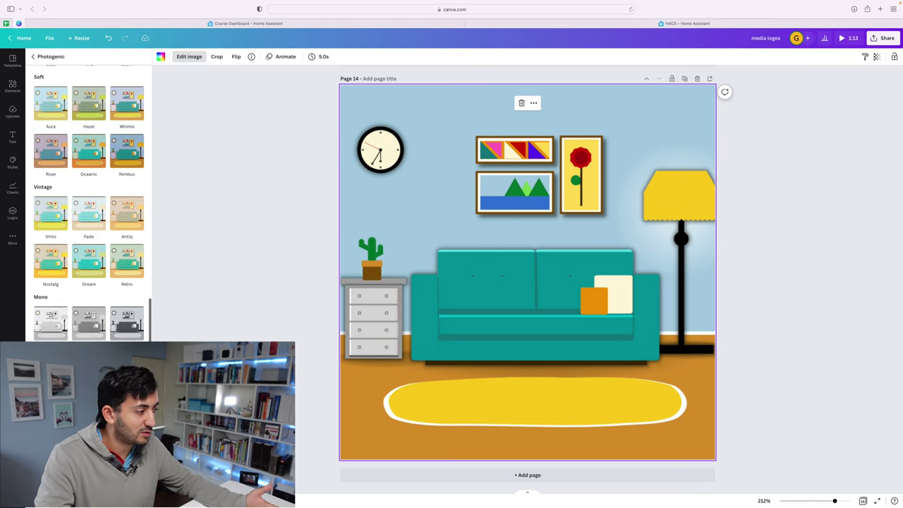
pyautogui.click(129, 324)
pyautogui.click(741, 261)
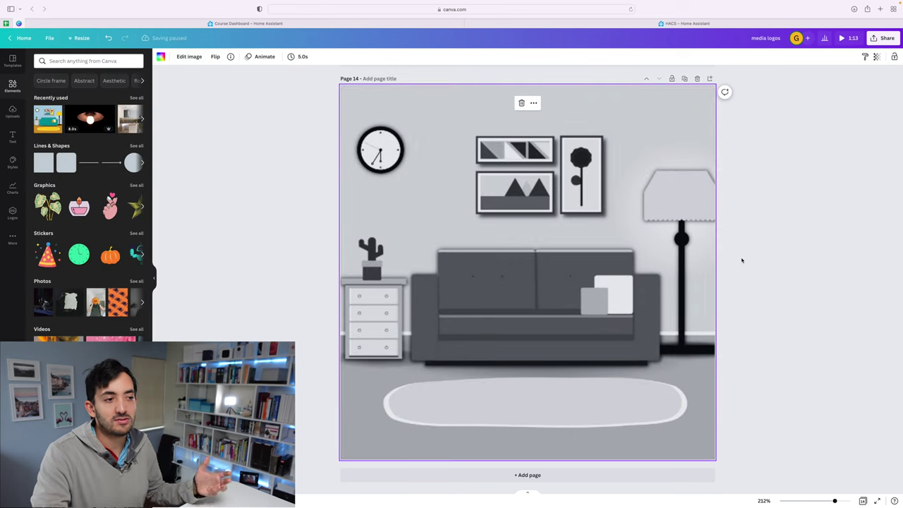
pyautogui.scroll(10, 742, 260)
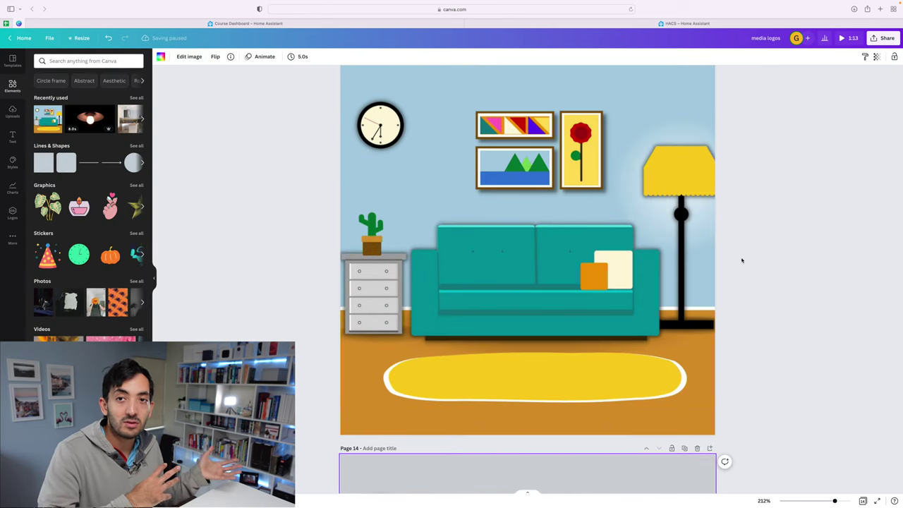
# Compare the colour and greyscale living-room pages, then select the lamp video
pyautogui.scroll(-5, 742, 260)
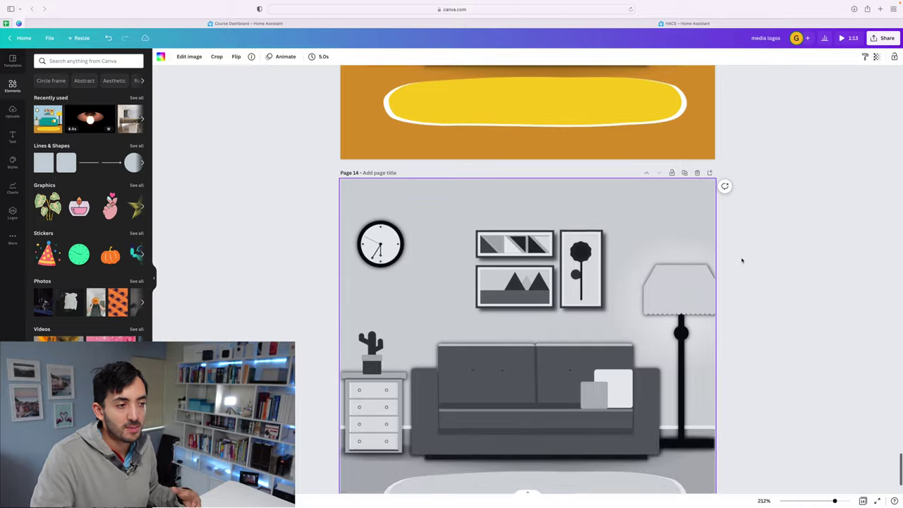
pyautogui.scroll(-2, 742, 260)
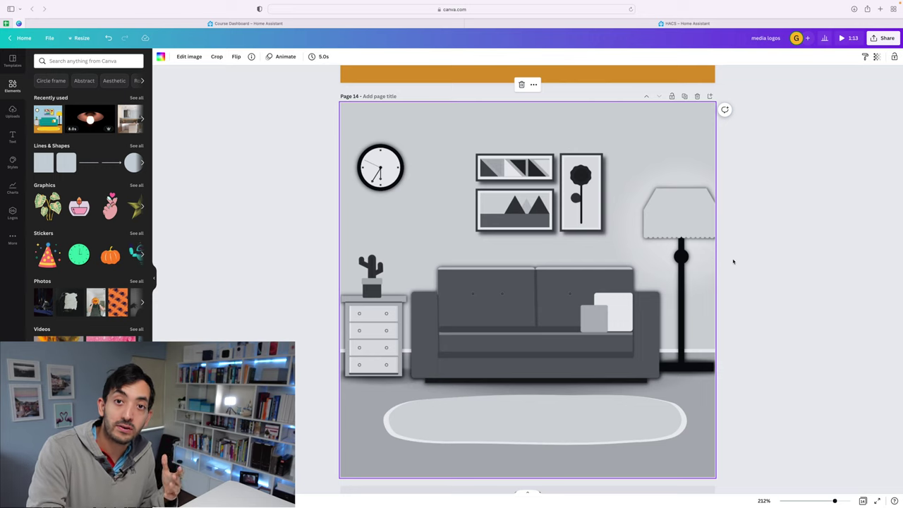
pyautogui.scroll(15, 734, 261)
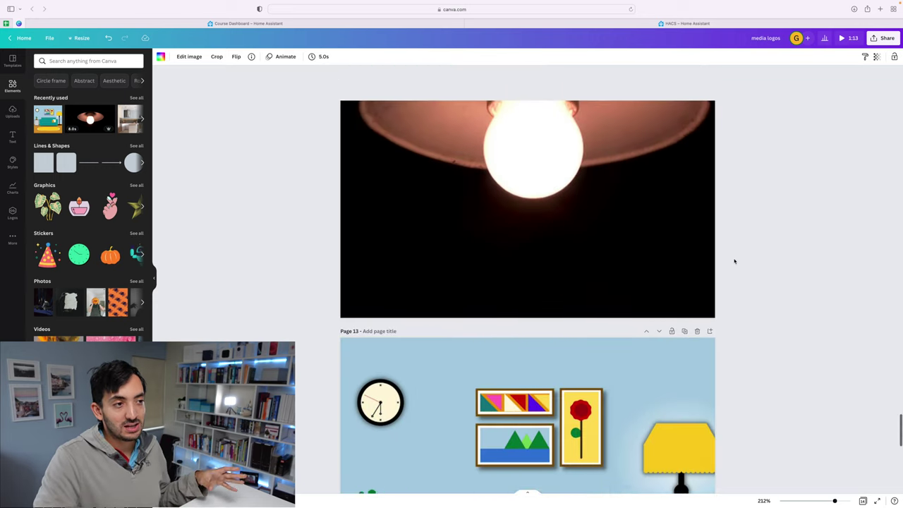
pyautogui.click(621, 263)
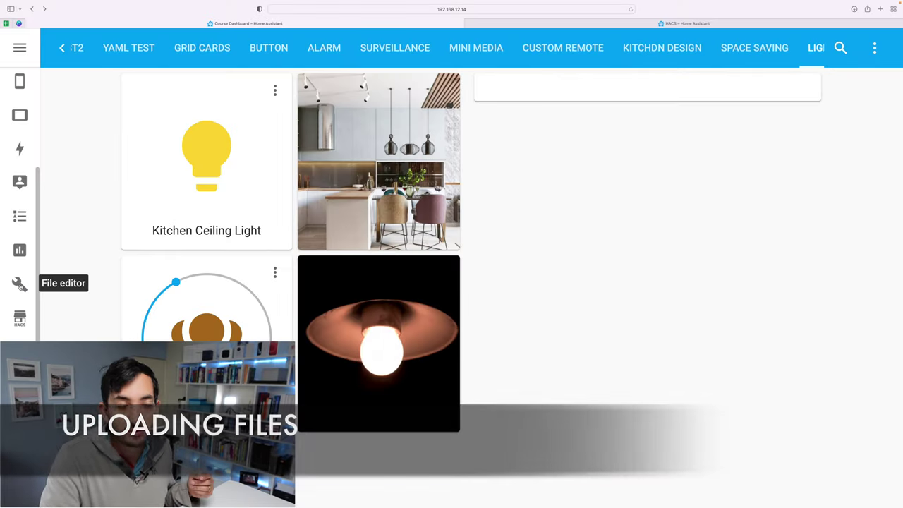
# Open the File editor's file browser and navigate into config/www to view its PNG images
pyautogui.click(20, 283)
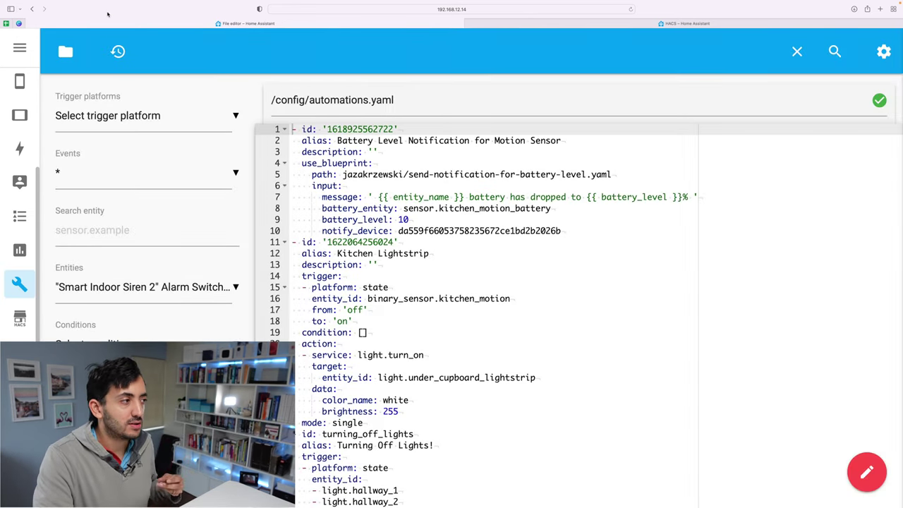
pyautogui.click(69, 54)
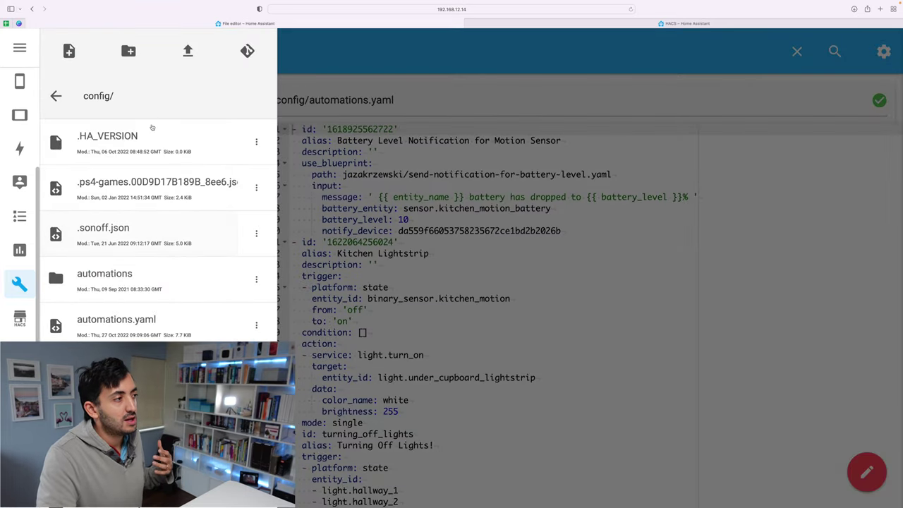
pyautogui.scroll(-10, 134, 287)
pyautogui.scroll(-10, 134, 288)
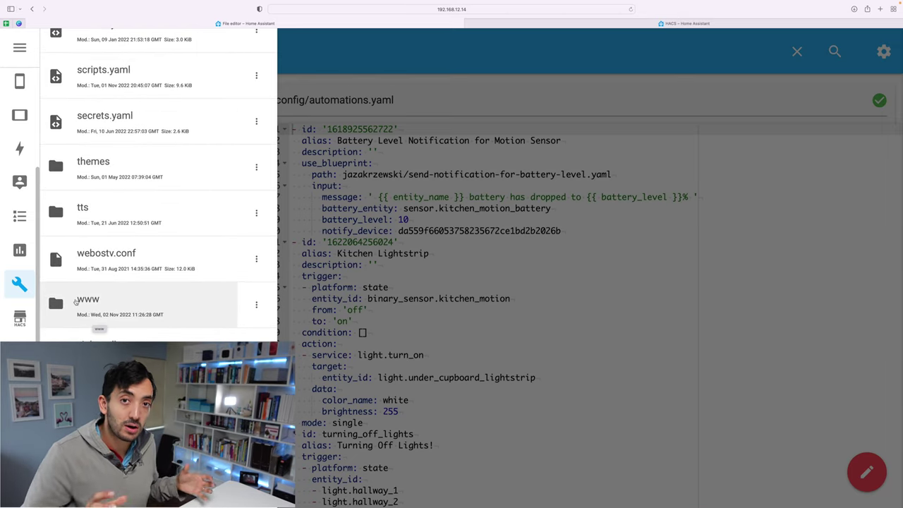
pyautogui.scroll(20, 75, 302)
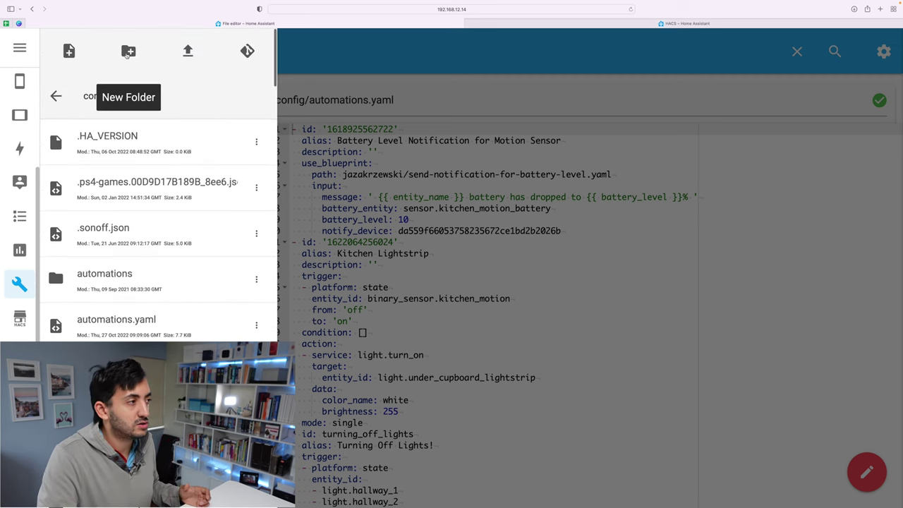
pyautogui.click(128, 53)
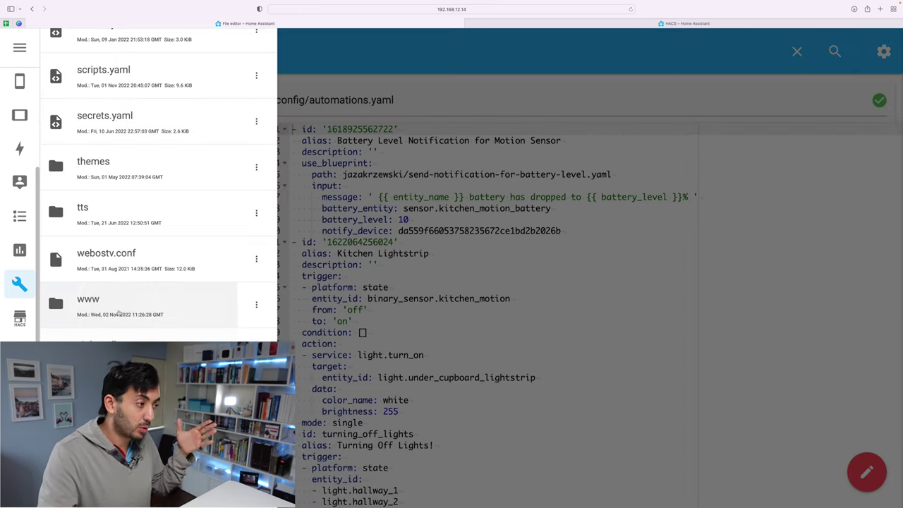
pyautogui.click(120, 313)
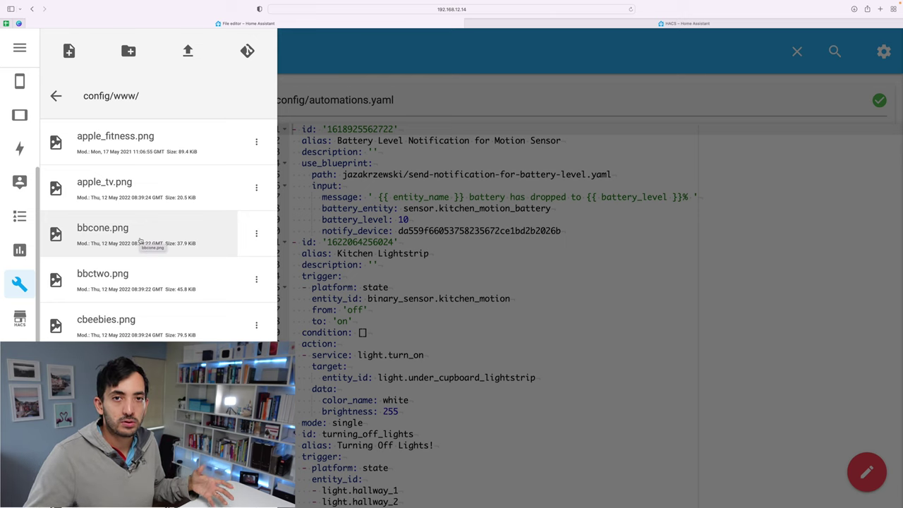
# Cancel the Upload File dialog, review the www list, and close the file browser
pyautogui.click(188, 54)
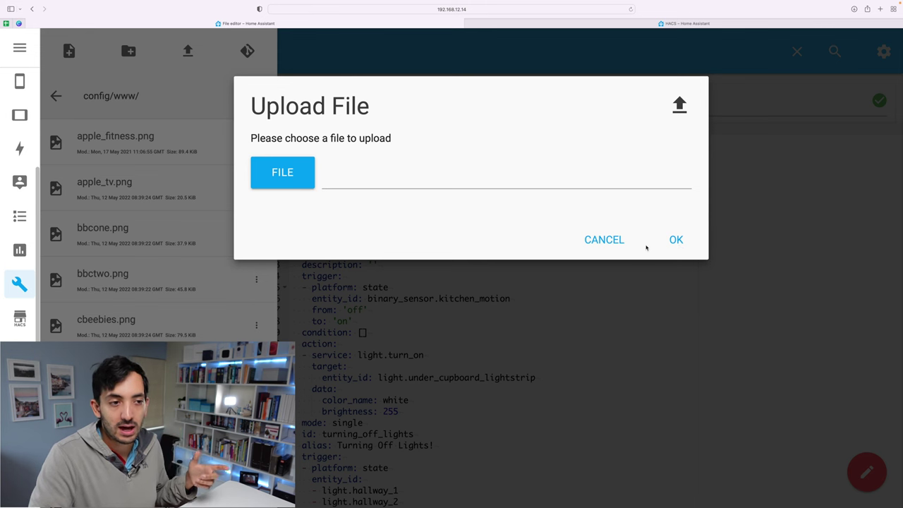
pyautogui.click(619, 242)
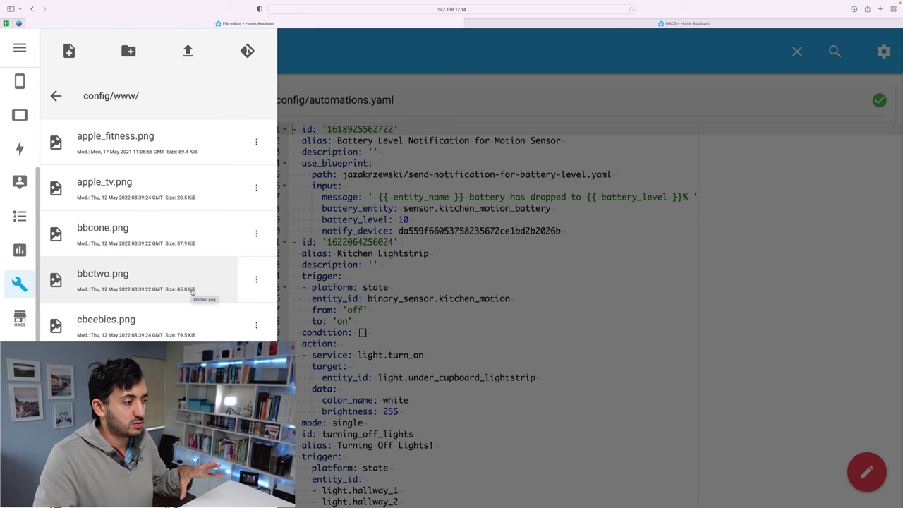
pyautogui.scroll(-5, 192, 293)
pyautogui.scroll(5, 195, 314)
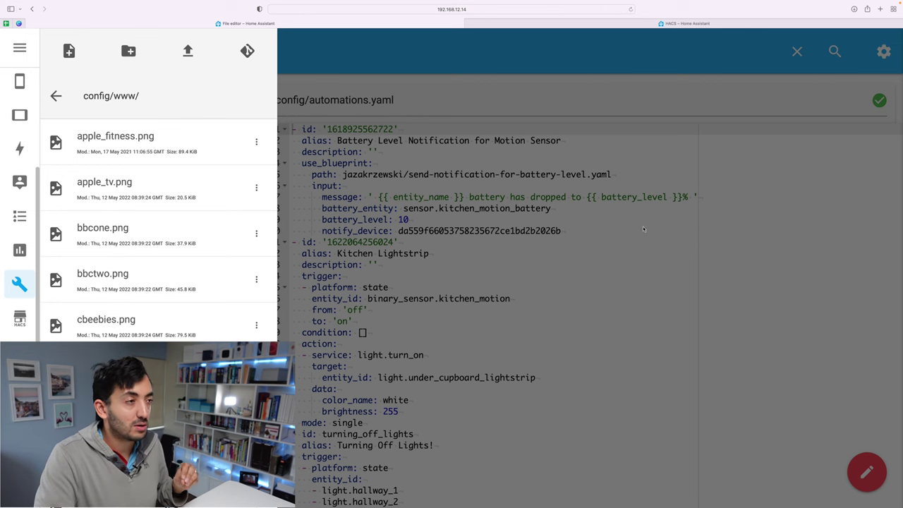
pyautogui.press('Escape')
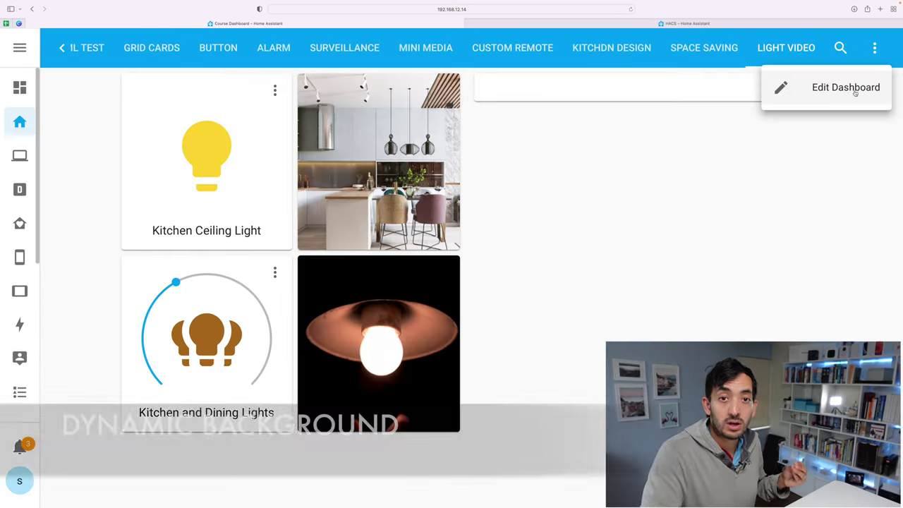
# Edit the kitchen image card's YAML and add 'state:' with a '- value: 'on'' entry
pyautogui.click(850, 90)
pyautogui.click(514, 157)
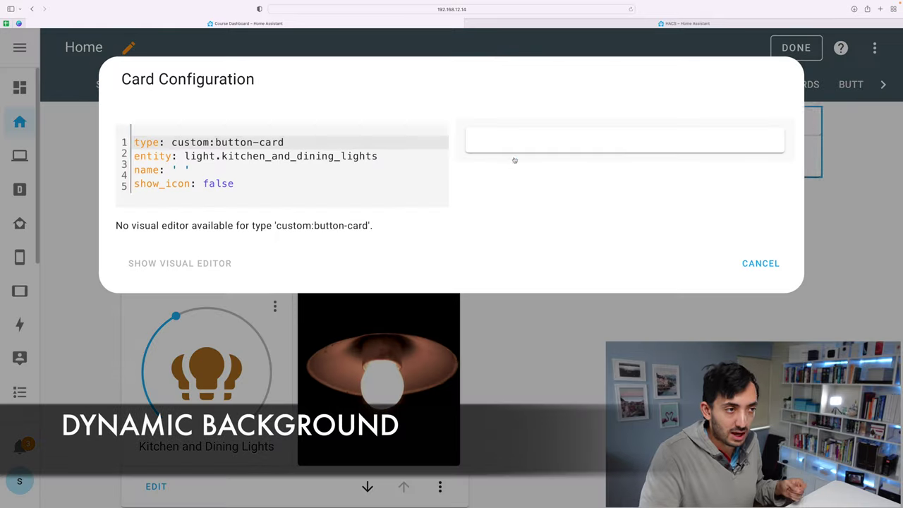
pyautogui.write('state:')
pyautogui.press('Return')
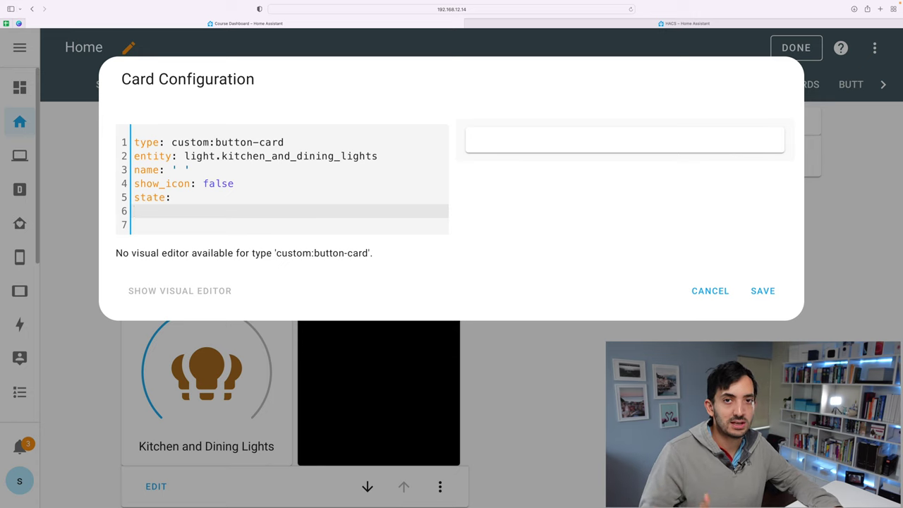
pyautogui.write('-')
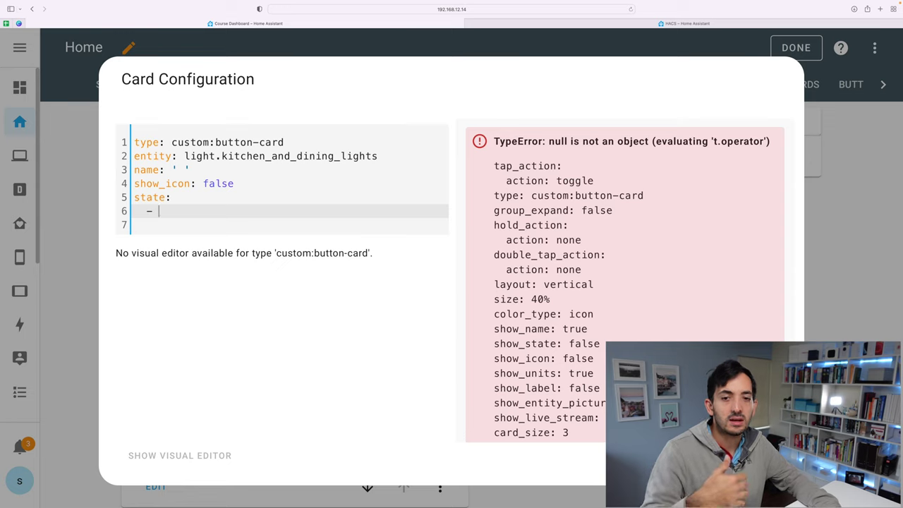
pyautogui.write(' value')
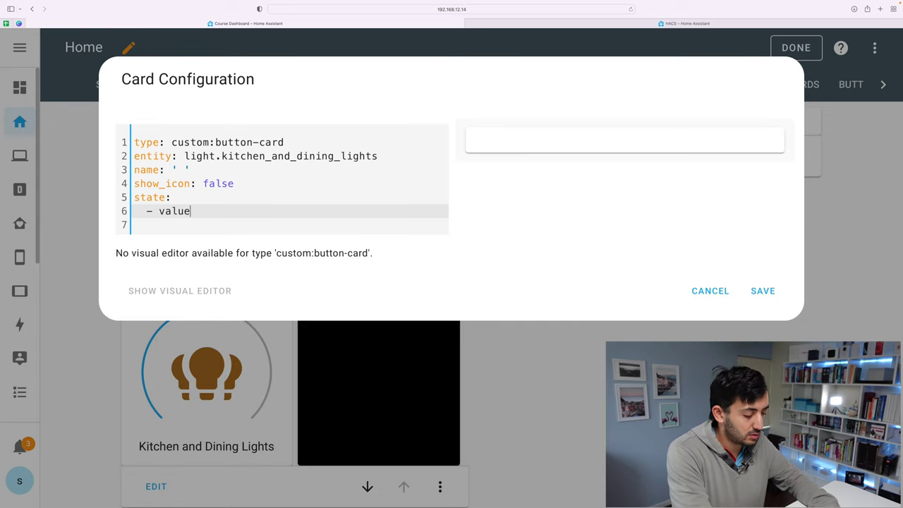
pyautogui.write(": 'on")
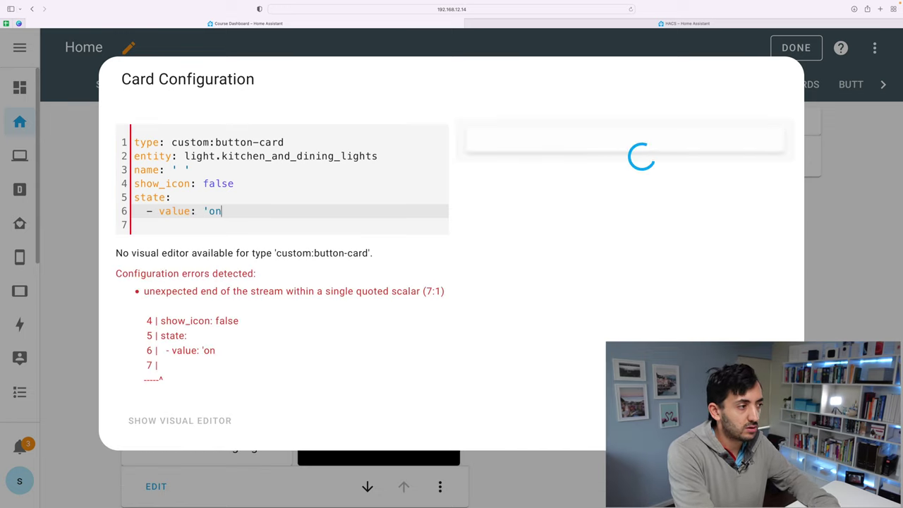
pyautogui.write("'")
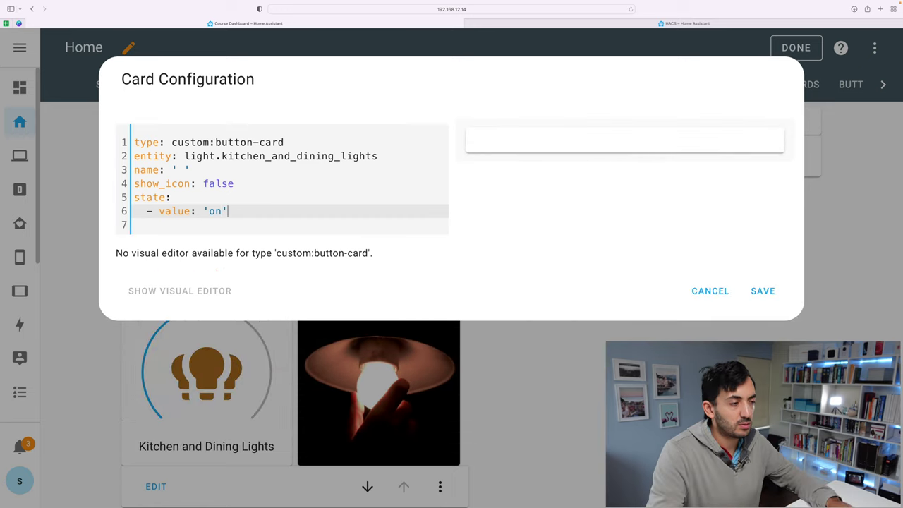
pyautogui.press('Return')
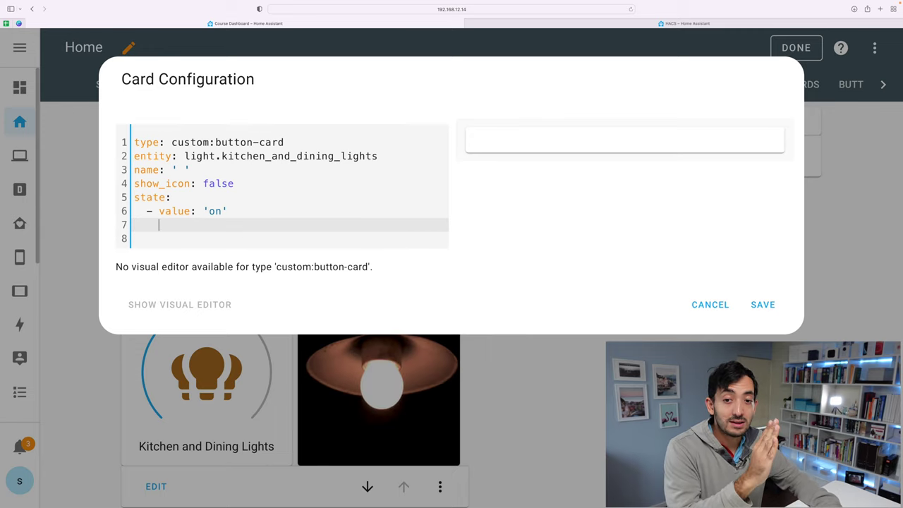
# Add 'styles: card: - background:' lines under the 'on' state entry
pyautogui.write('styles:')
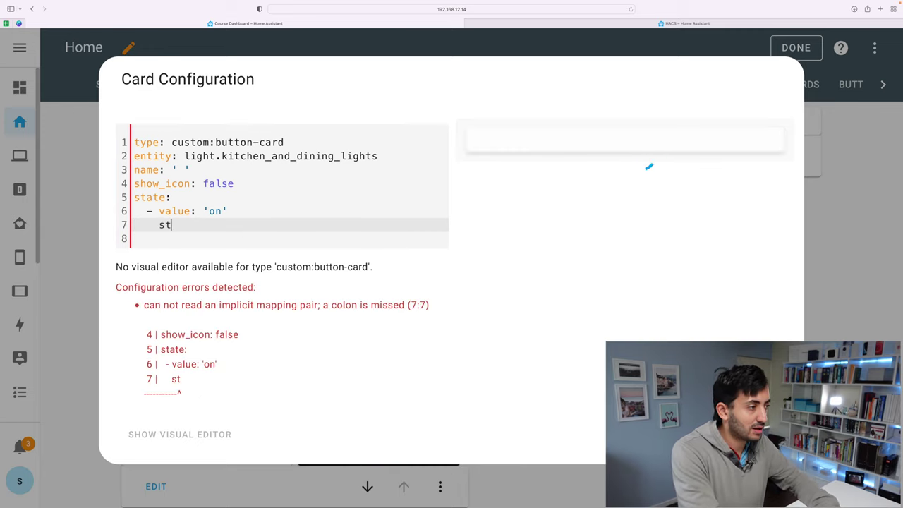
pyautogui.press('Return')
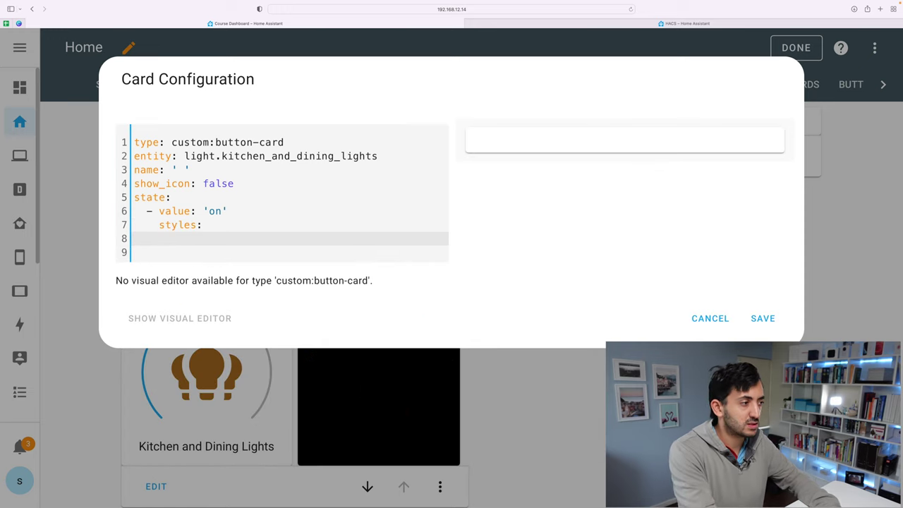
pyautogui.write('card:')
pyautogui.press('Return')
pyautogui.write('-')
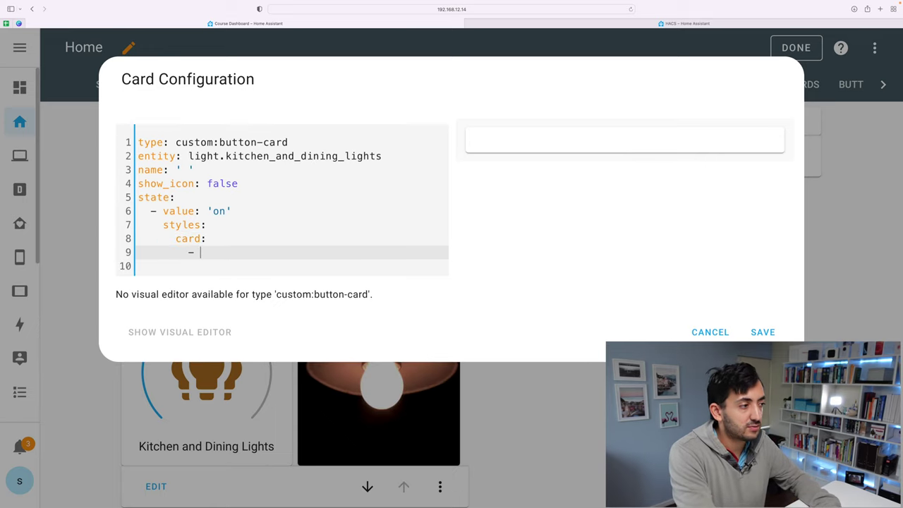
pyautogui.write(' bac')
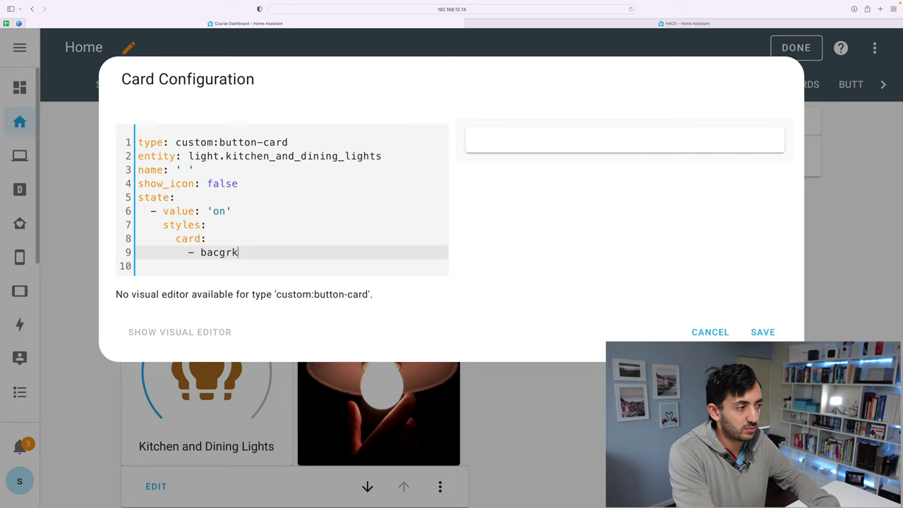
pyautogui.write('kground:')
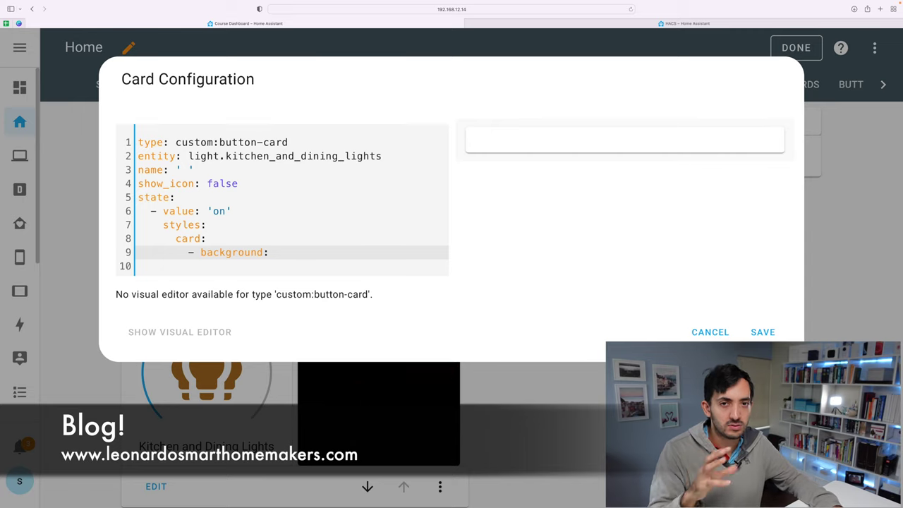
# Paste the image url and correct the path to url(/local/kitchen_on.png)
pyautogui.write('url(/local/light_bulb.gif)round')
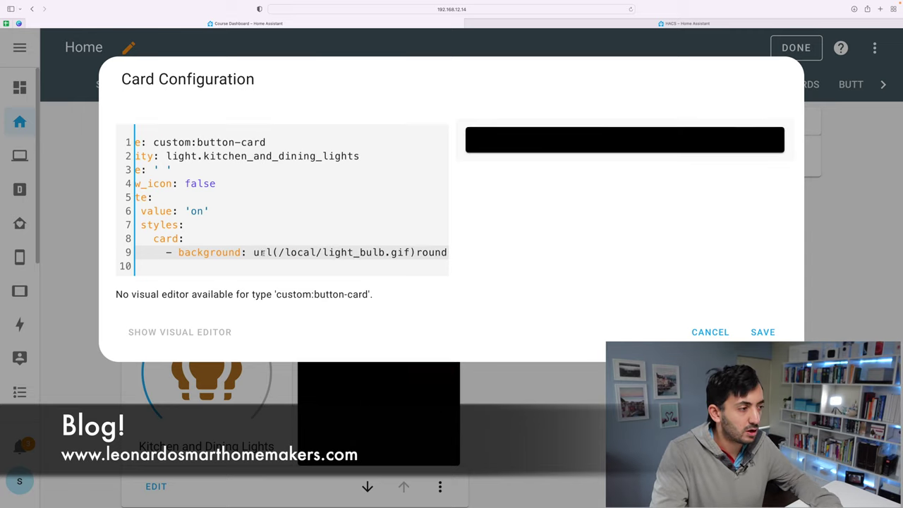
pyautogui.click(279, 252)
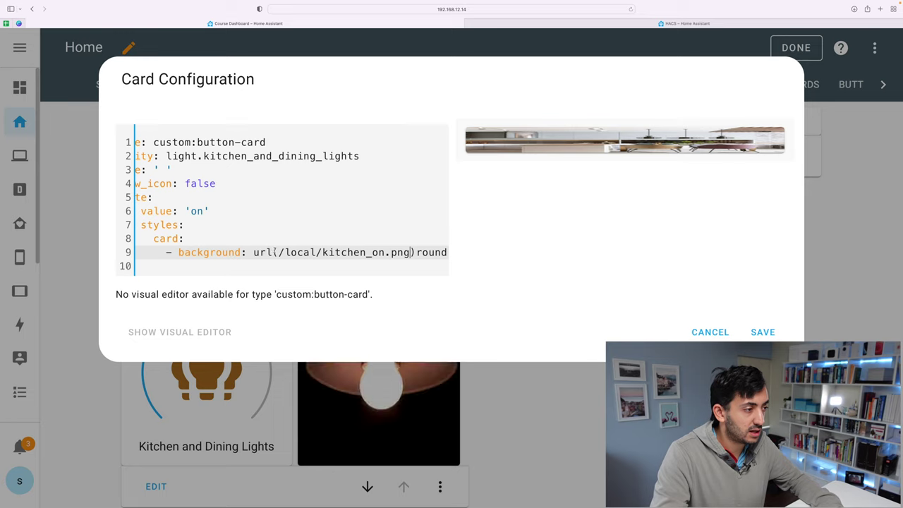
pyautogui.moveTo(279, 252); pyautogui.dragTo(315, 246)
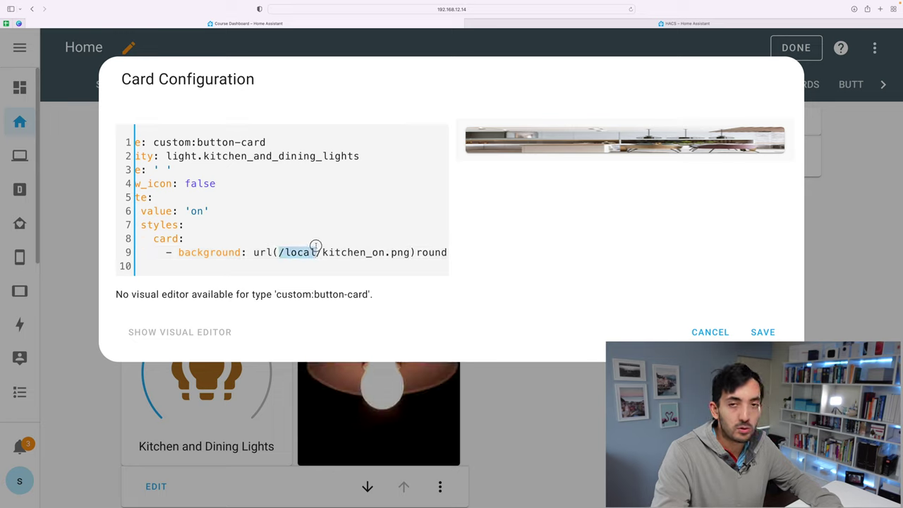
pyautogui.doubleClick(296, 254)
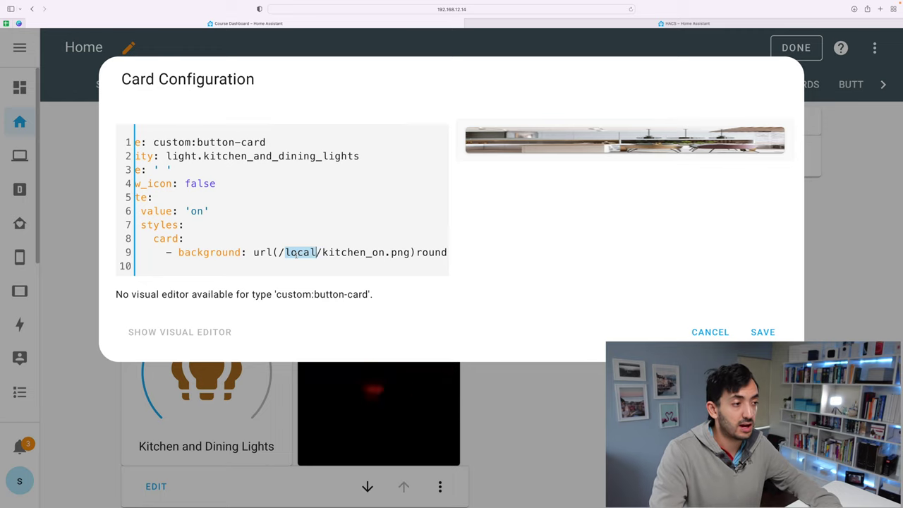
pyautogui.moveTo(323, 252); pyautogui.dragTo(385, 252)
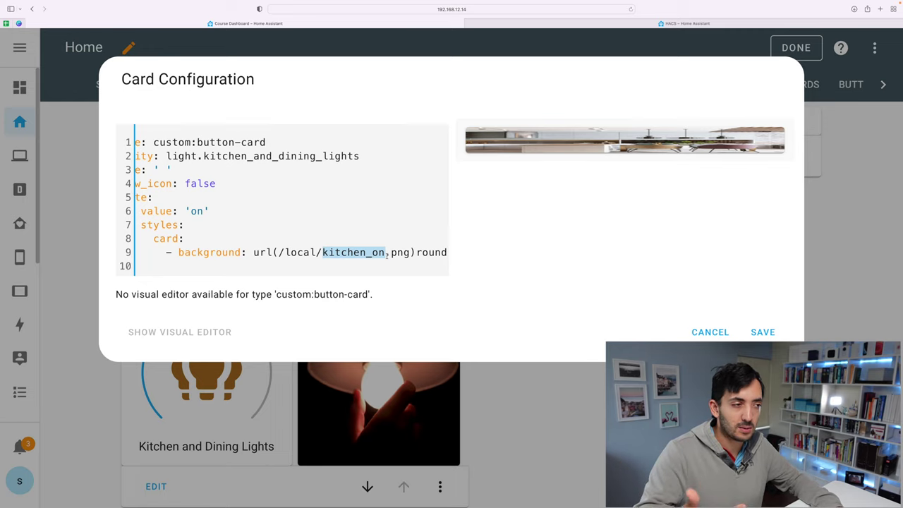
pyautogui.click(322, 252)
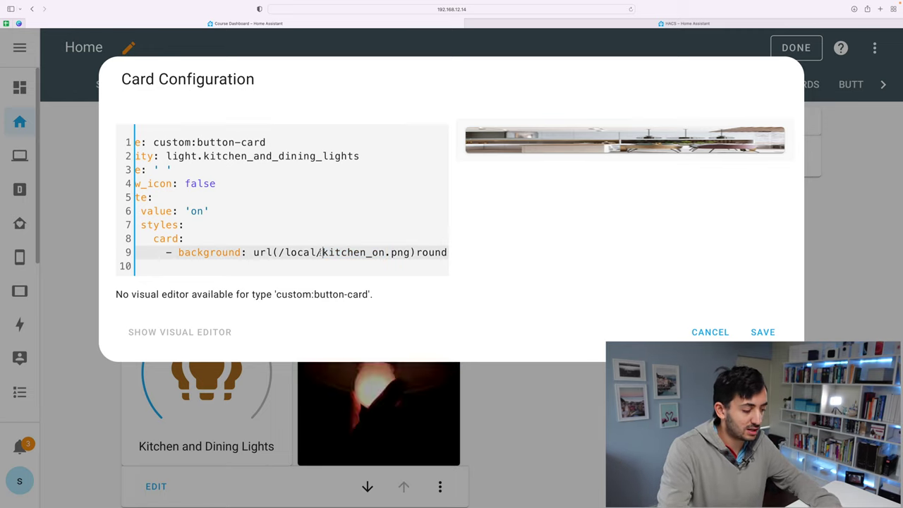
pyautogui.write('sub/')
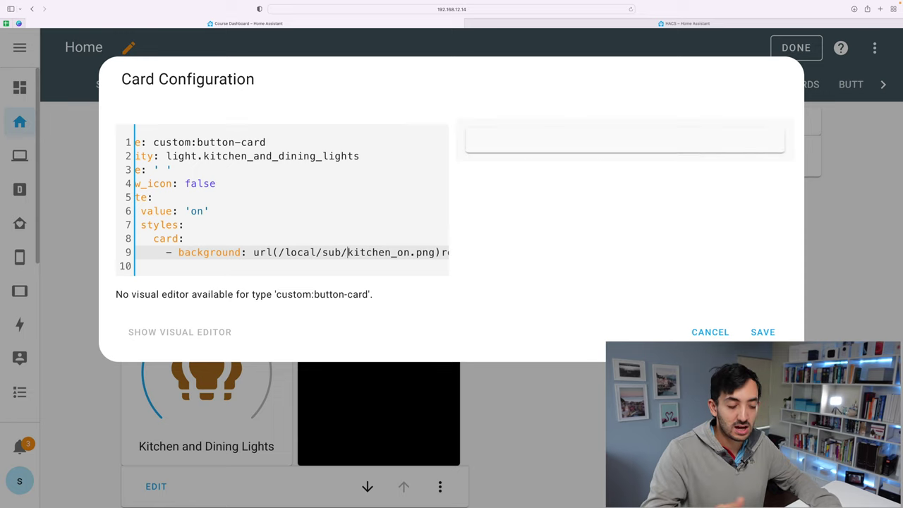
pyautogui.press('BackSpace')
pyautogui.press('BackSpace')
pyautogui.press('BackSpace')
pyautogui.press('BackSpace')
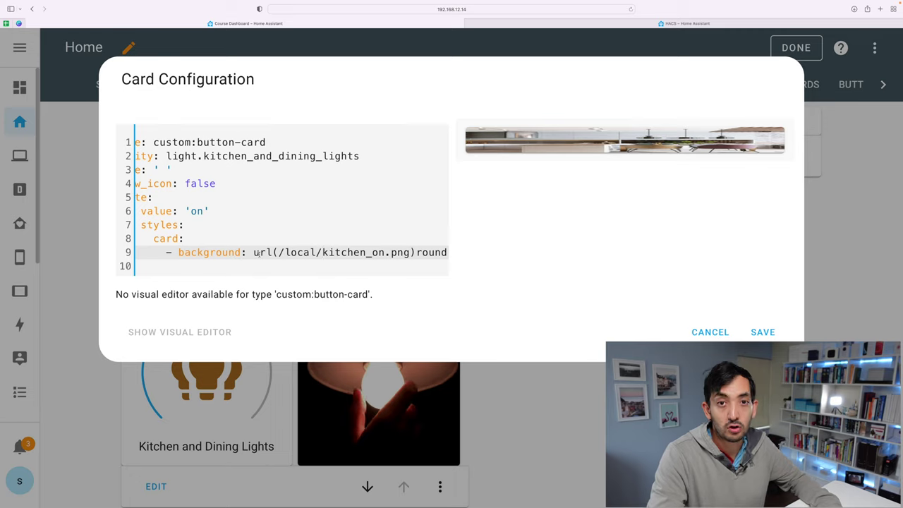
# Add 'background-size: cover' beneath the kitchen_on.png background line
pyautogui.press('End')
pyautogui.press('Return')
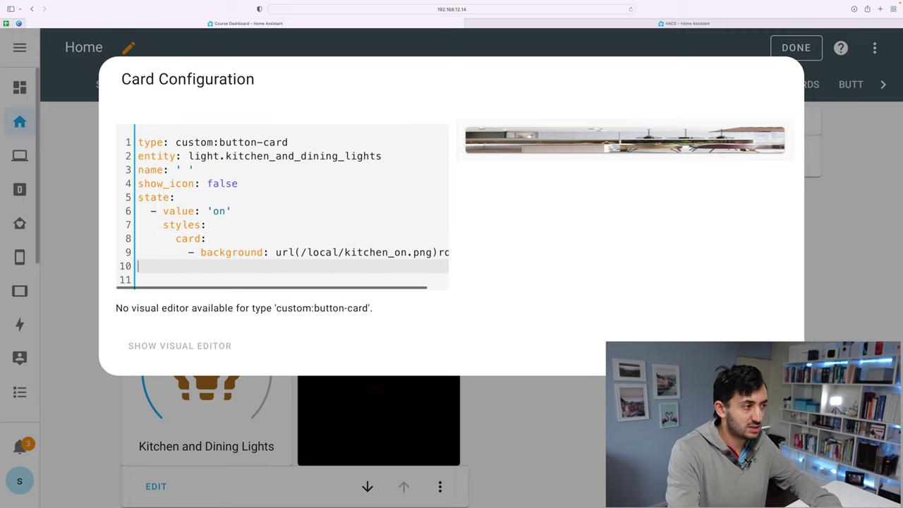
pyautogui.press('Tab')
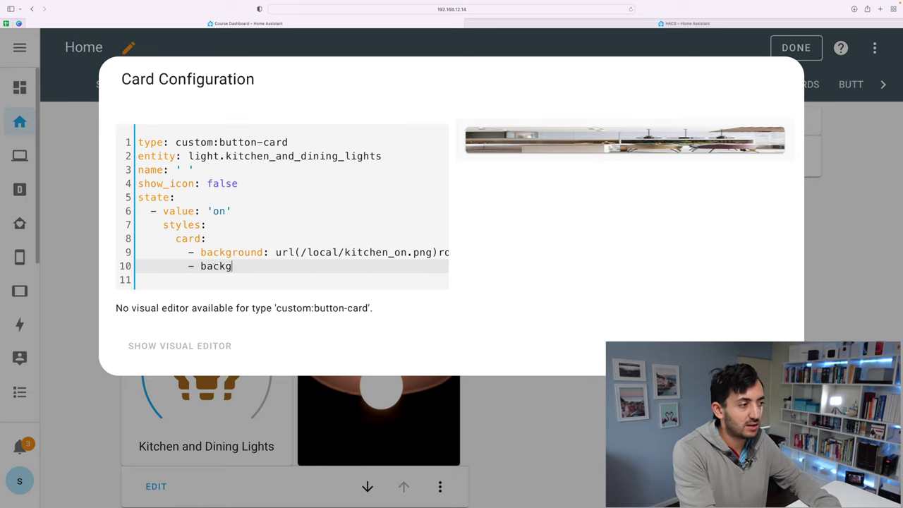
pyautogui.write('background-z')
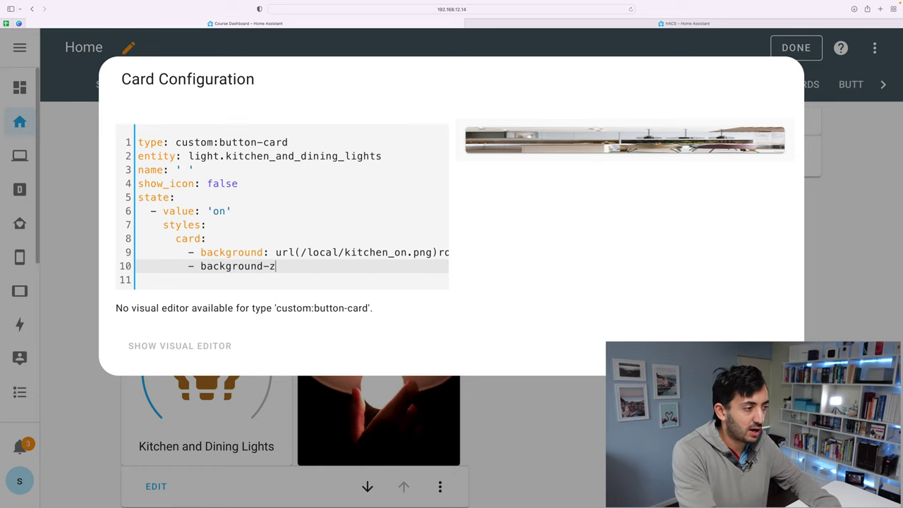
pyautogui.press('BackSpace')
pyautogui.write('sie')
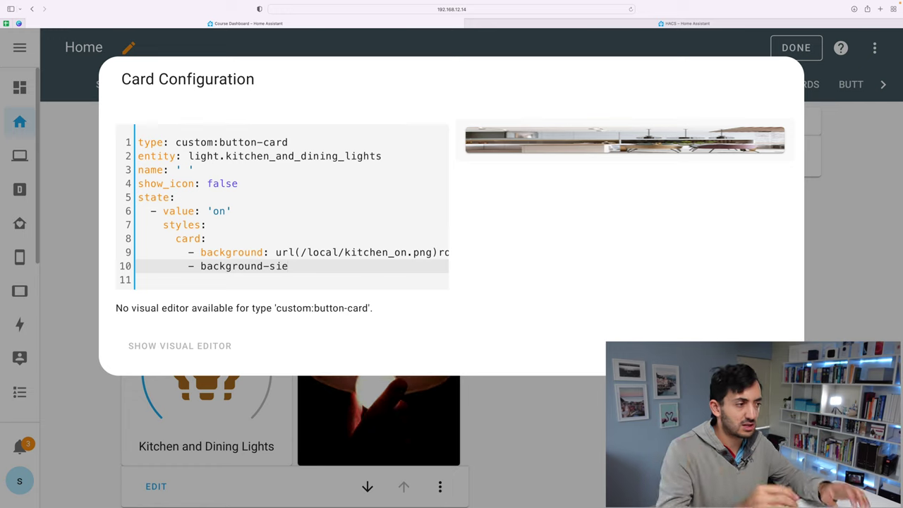
pyautogui.press('BackSpace')
pyautogui.write('ze: ')
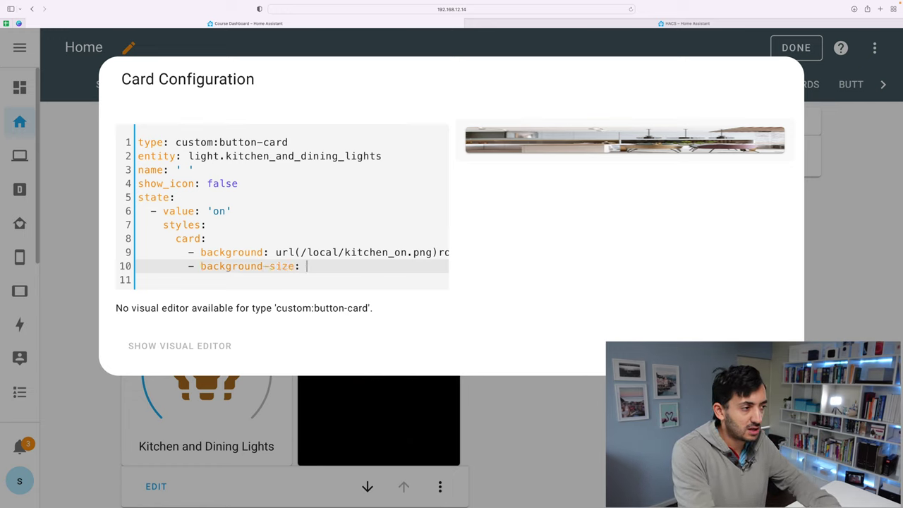
pyautogui.write('cov')
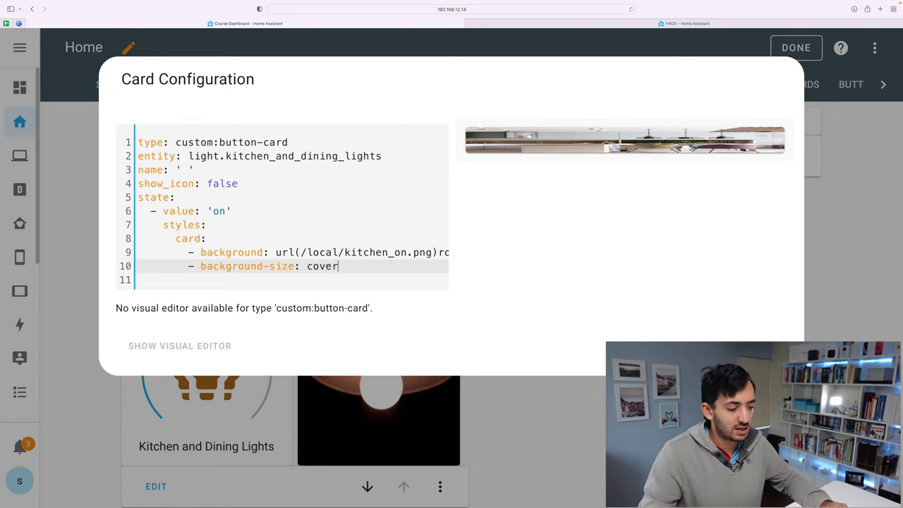
pyautogui.write('er')
pyautogui.press('Return')
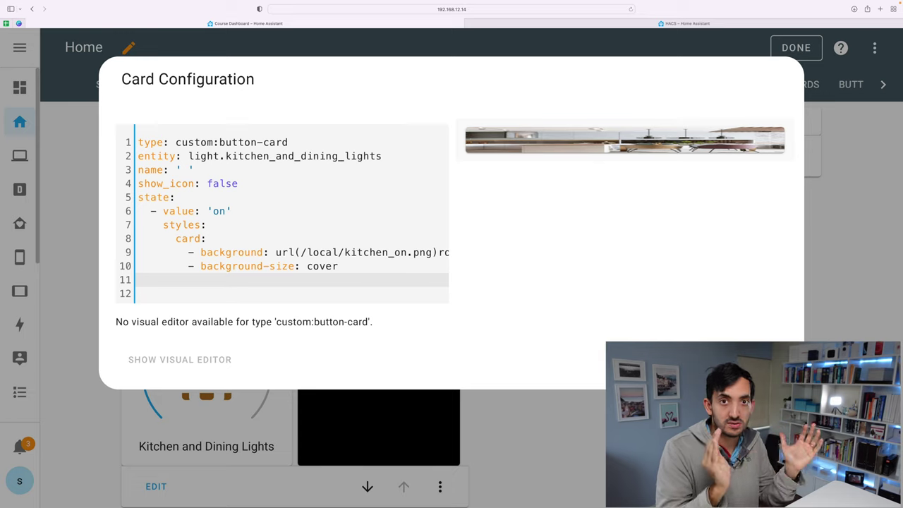
pyautogui.moveTo(138, 210); pyautogui.dragTo(338, 266)
pyautogui.hotkey('ctrl', 'c')
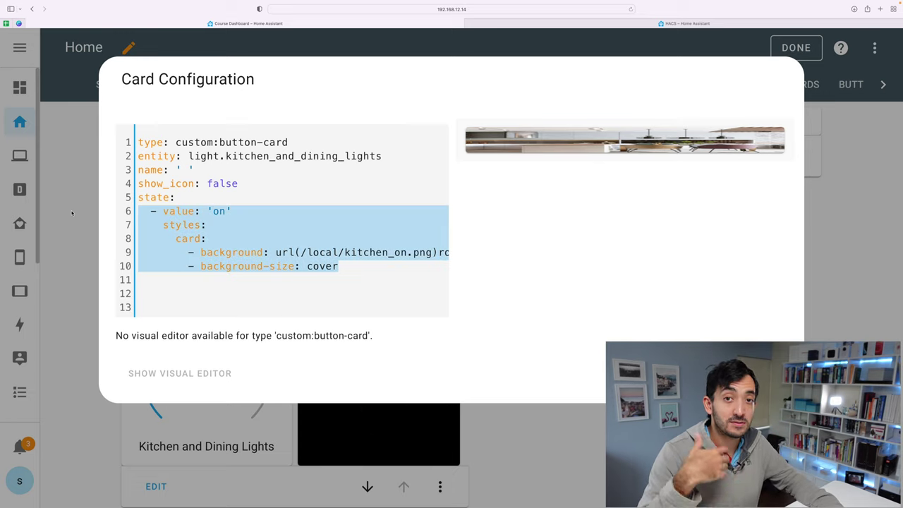
# Duplicate the 'on' state block below and change its image to kitchen_off.png for the 'off' state
pyautogui.click(244, 282)
pyautogui.hotkey('ctrl', 'v')
pyautogui.press('BackSpace')
pyautogui.press('BackSpace')
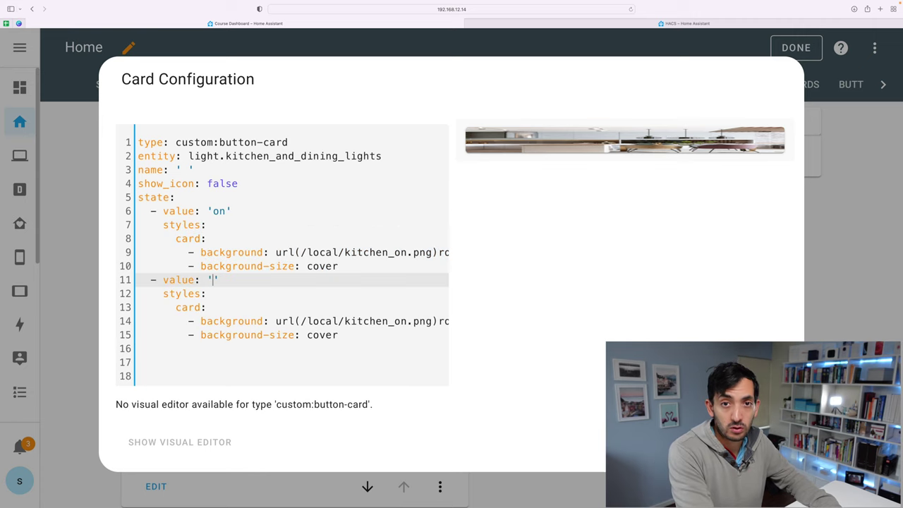
pyautogui.click(407, 321)
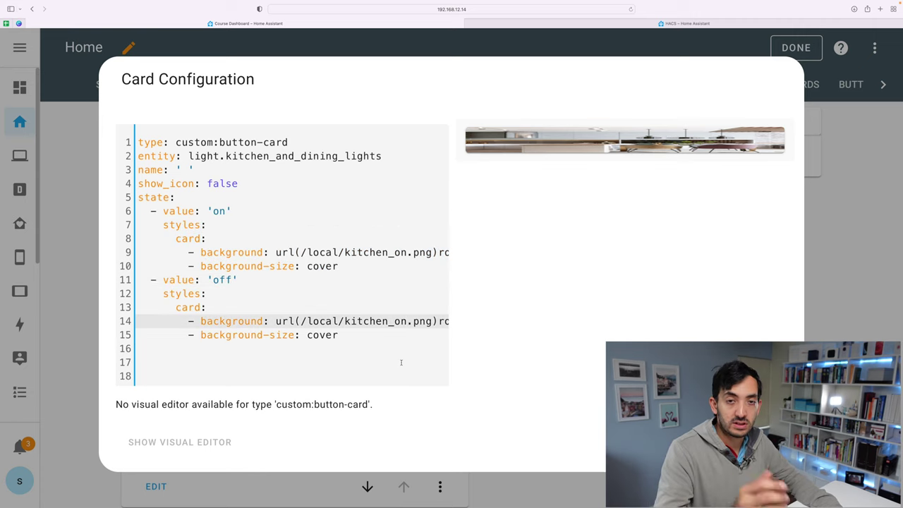
pyautogui.press('BackSpace')
pyautogui.press('BackSpace')
pyautogui.write('off')
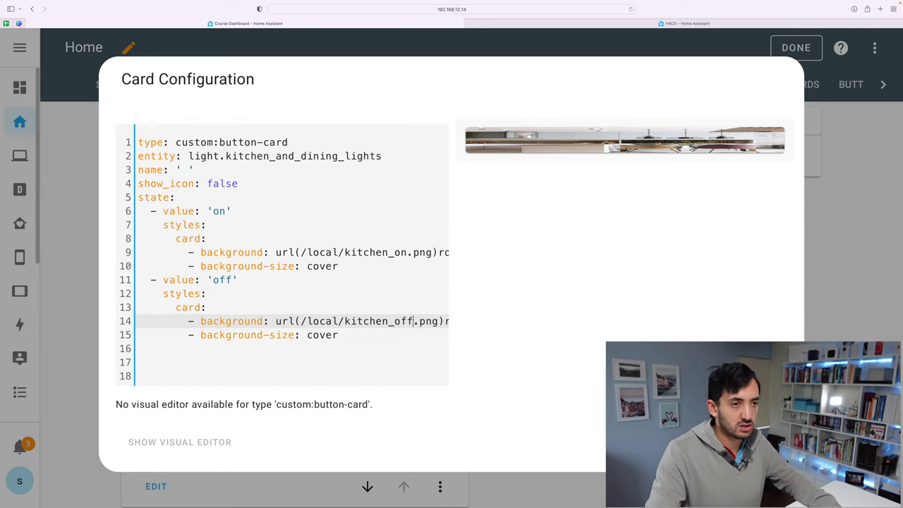
pyautogui.click(395, 366)
pyautogui.click(362, 337)
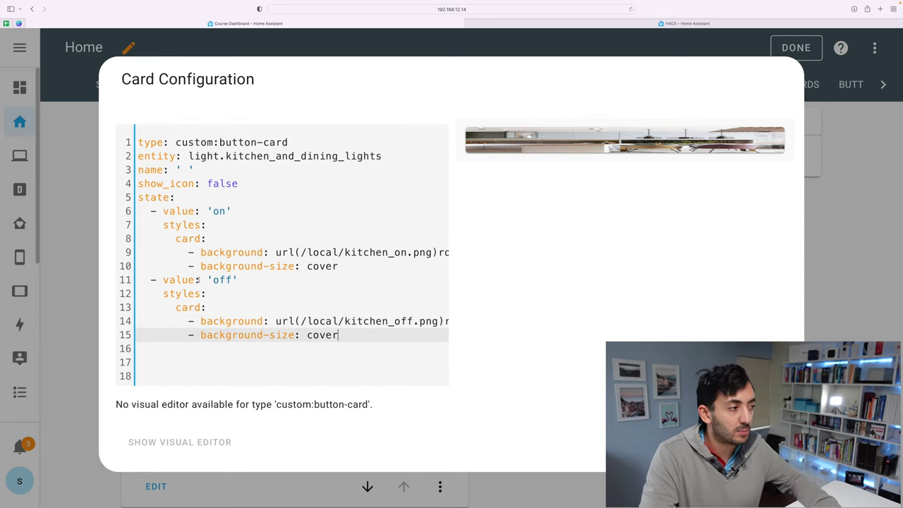
# Insert a blank line after the show_icon setting for card-wide styles
pyautogui.click(299, 176)
pyautogui.click(299, 182)
pyautogui.press('Return')
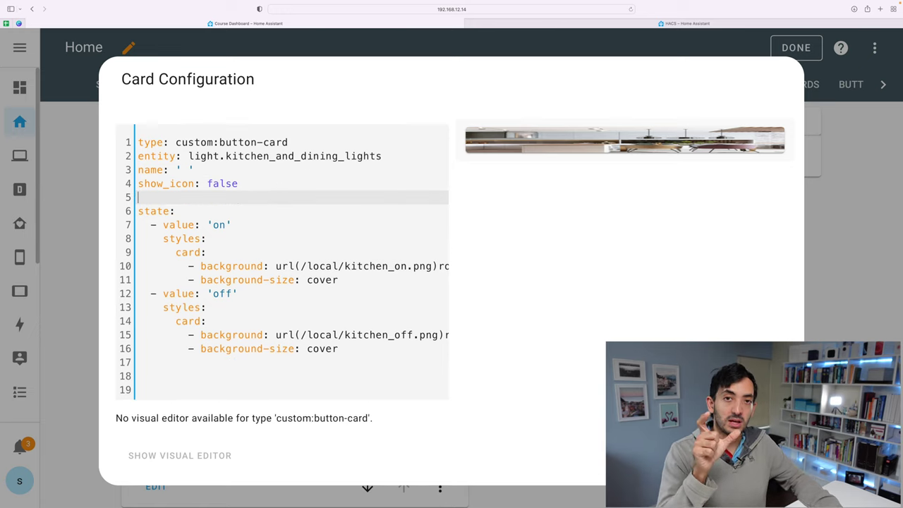
# Add a top-level 'styles: card:' block to the button-card YAML
pyautogui.write('st')
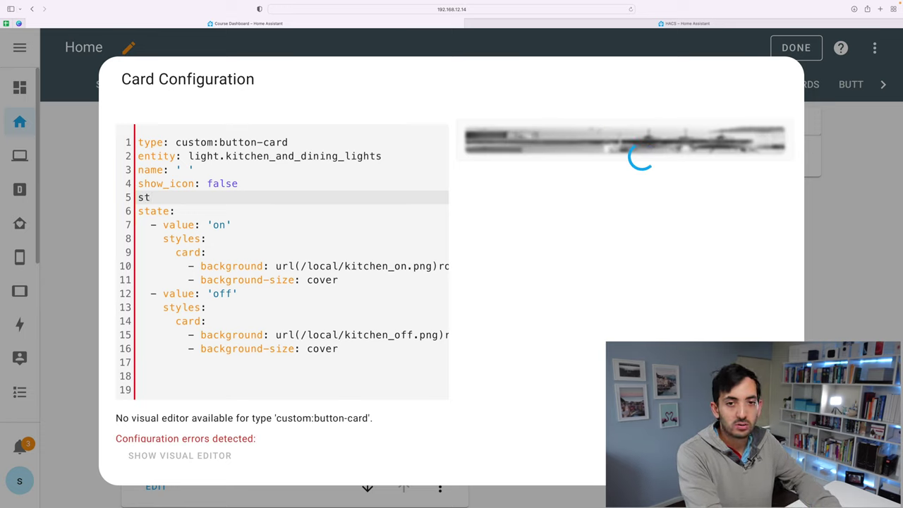
pyautogui.write('yles;')
pyautogui.press('BackSpace')
pyautogui.write(':')
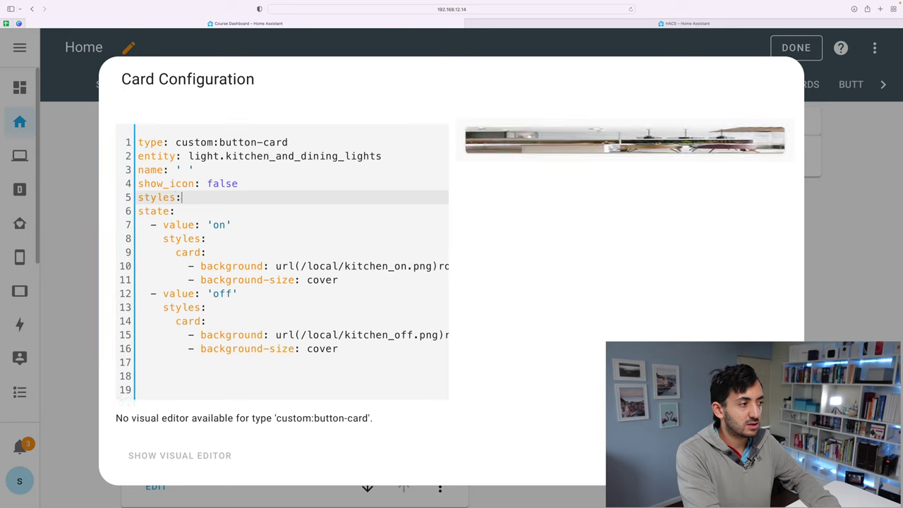
pyautogui.press('Return')
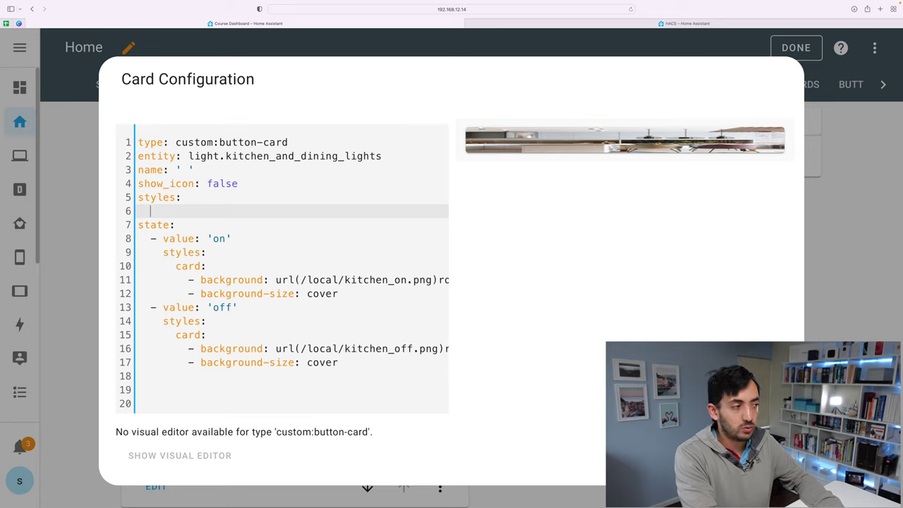
pyautogui.press('BackSpace')
pyautogui.write('card:')
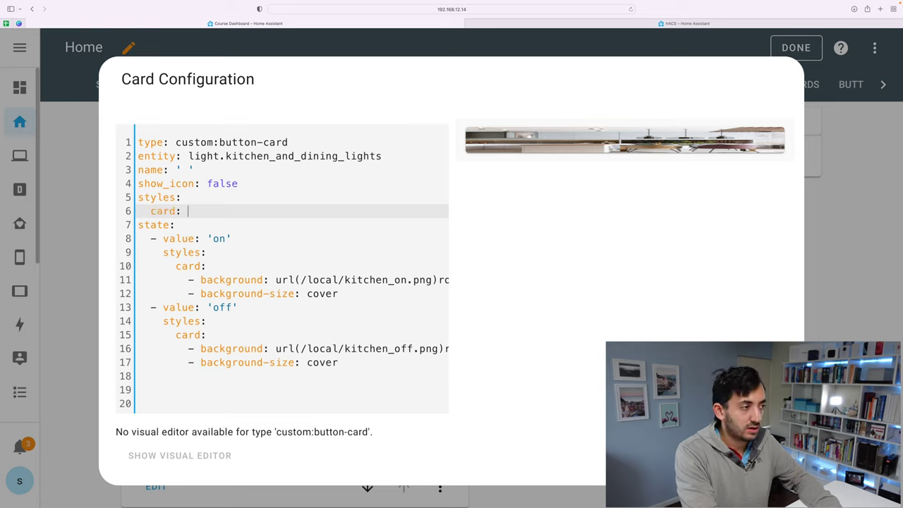
pyautogui.press('Return')
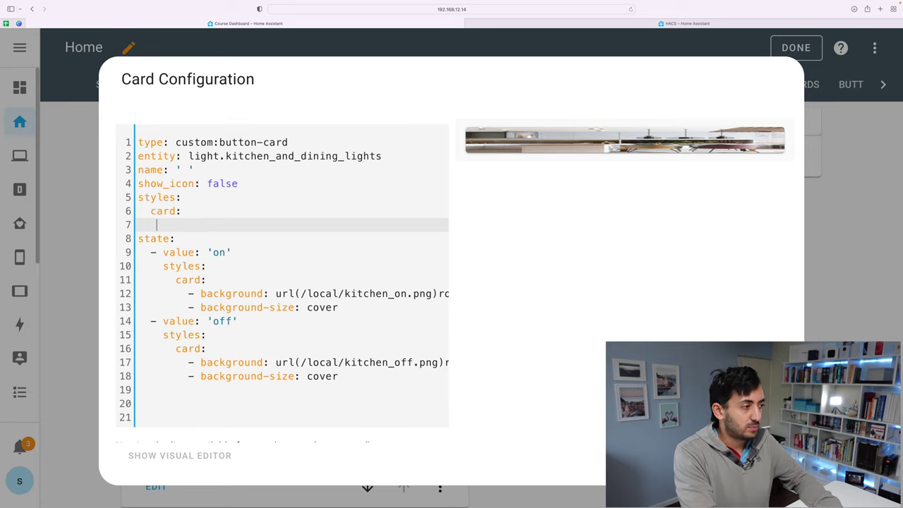
# Set the card to '- width: 230px' and '- height: 250px', then save
pyautogui.write('- width: ')
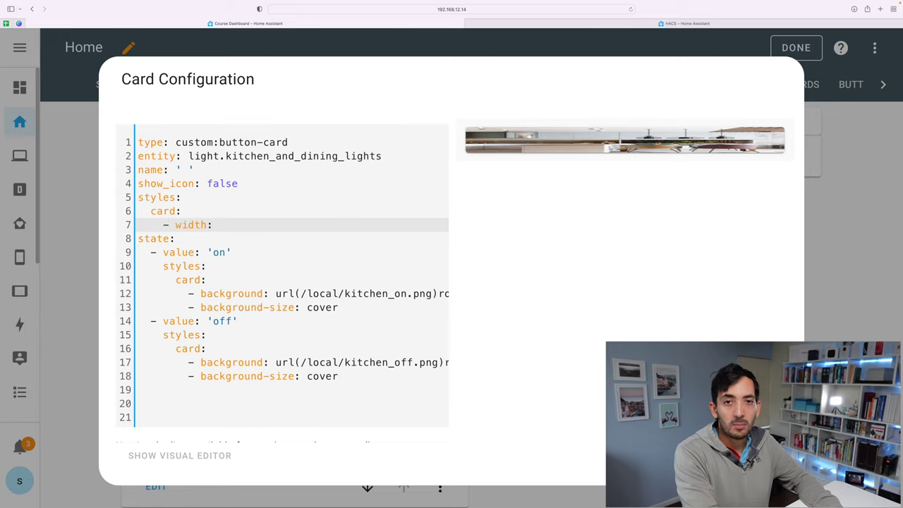
pyautogui.write('22')
pyautogui.write('0')
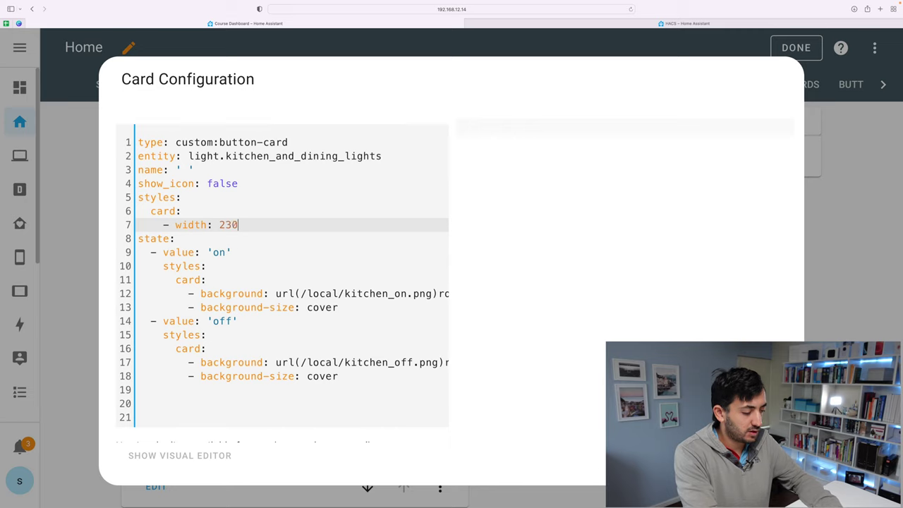
pyautogui.write('px')
pyautogui.press('Return')
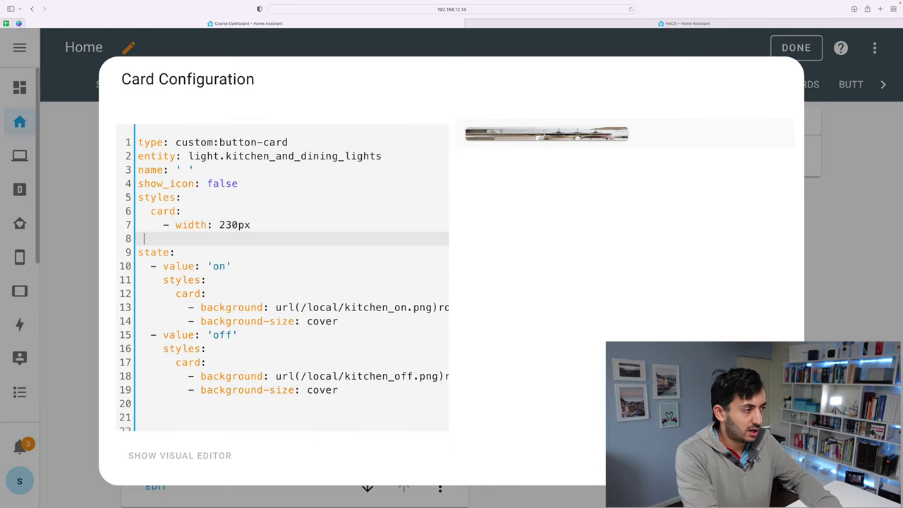
pyautogui.write('-')
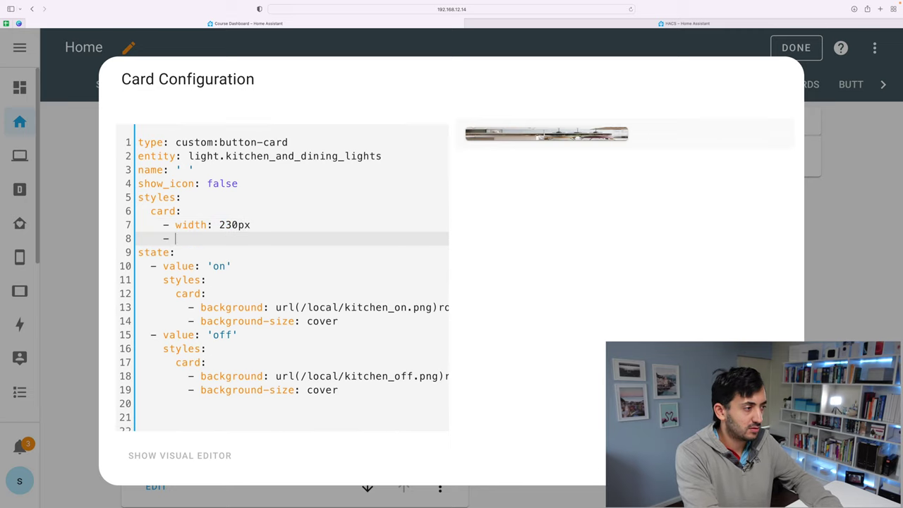
pyautogui.write(' height:')
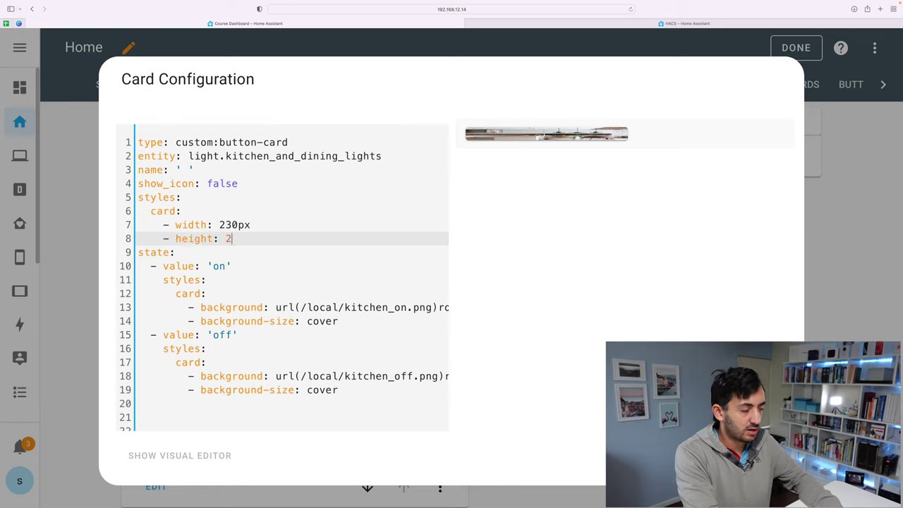
pyautogui.write(' 2')
pyautogui.press('BackSpace')
pyautogui.write('5')
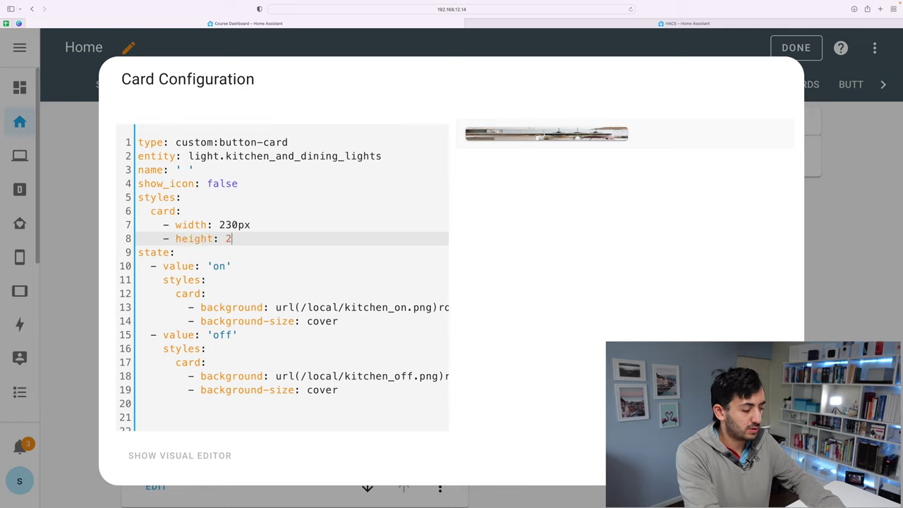
pyautogui.write('0px')
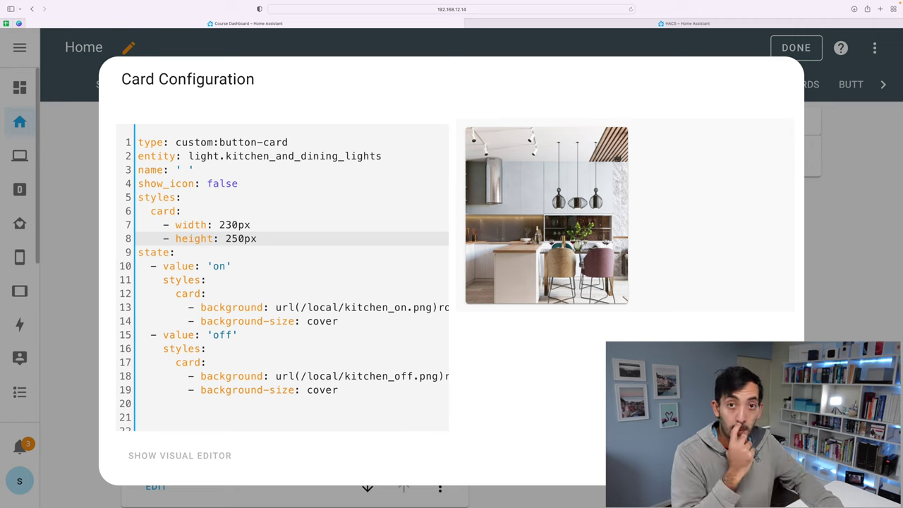
pyautogui.click(233, 225)
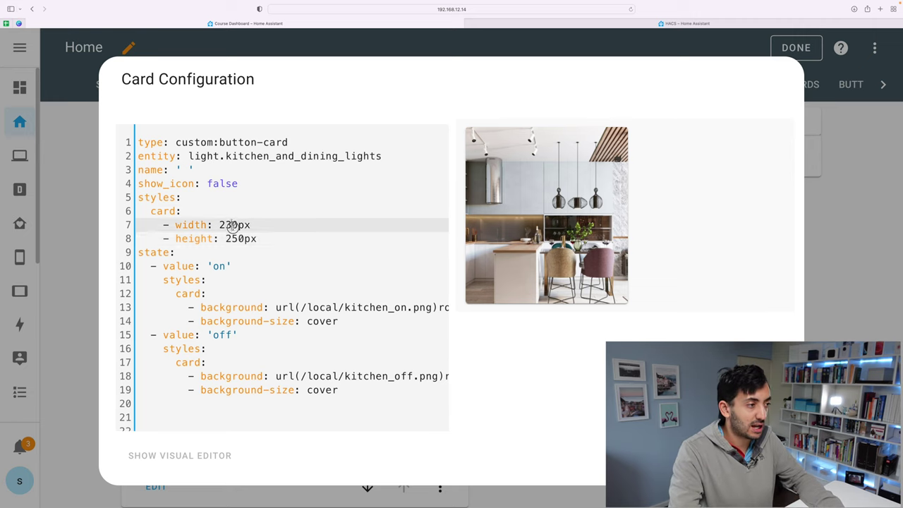
pyautogui.press('BackSpace')
pyautogui.write('5')
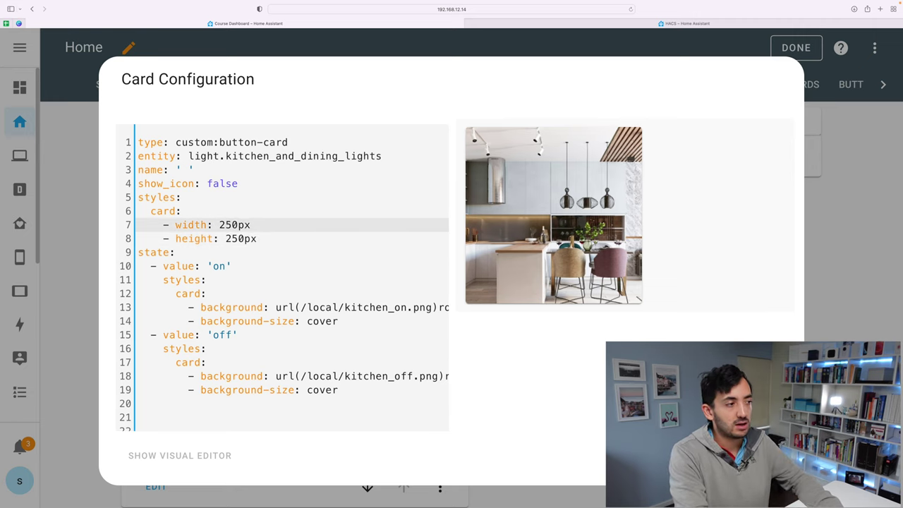
pyautogui.press('BackSpace')
pyautogui.write('3')
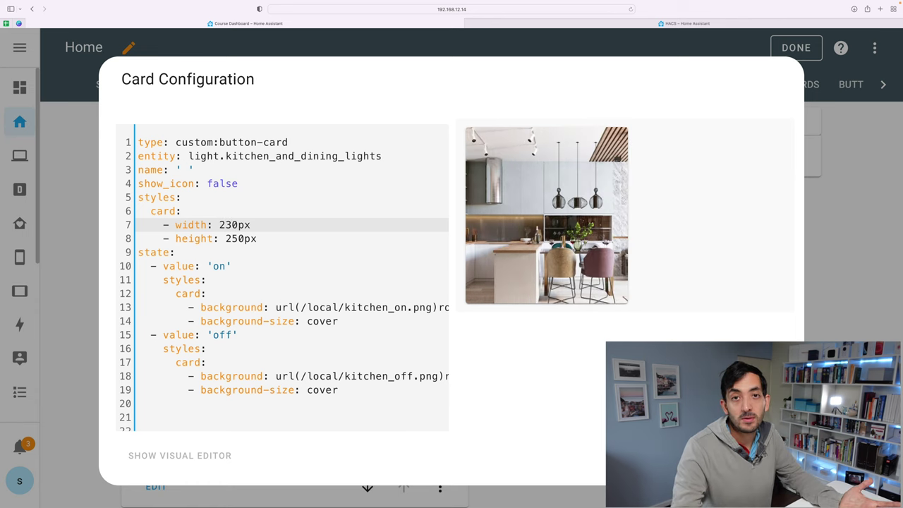
pyautogui.click(257, 238)
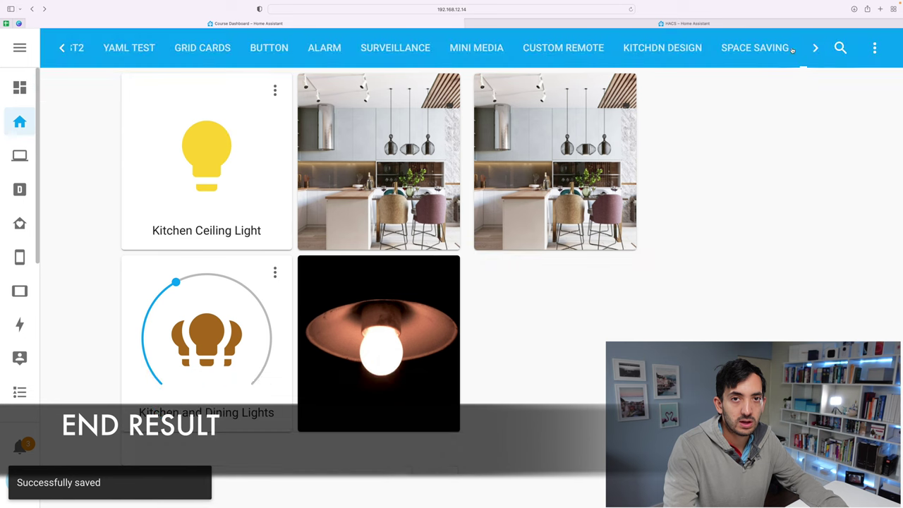
# Exit edit mode, then toggle Kitchen Ceiling Light and Kitchen and Dining Lights off and on
pyautogui.click(795, 48)
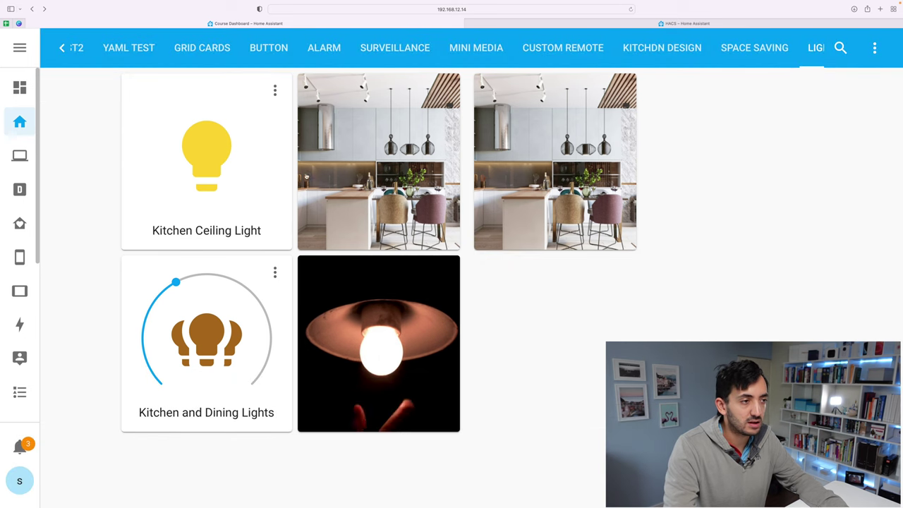
pyautogui.click(291, 180)
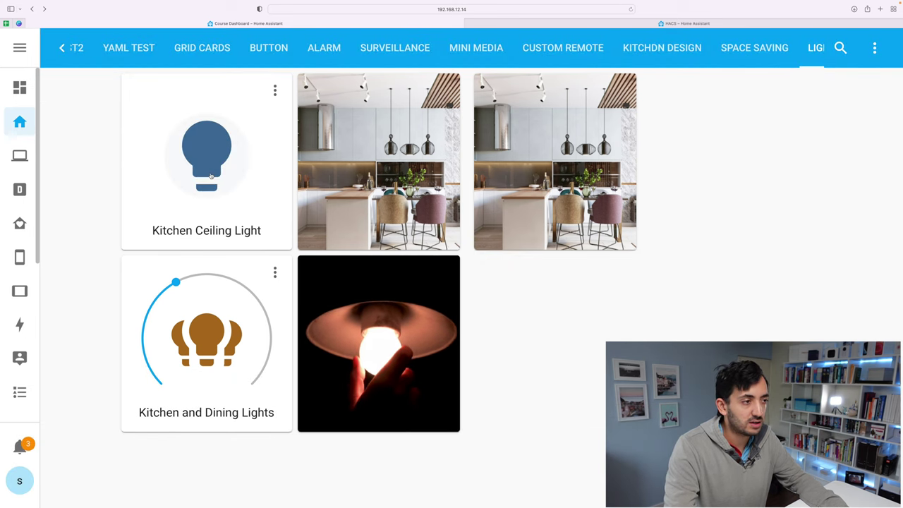
pyautogui.click(218, 355)
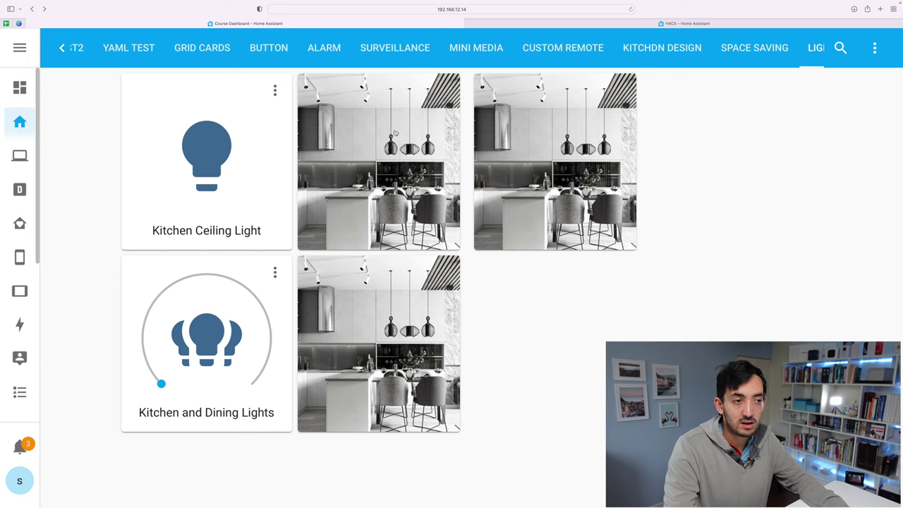
pyautogui.click(395, 133)
pyautogui.click(245, 116)
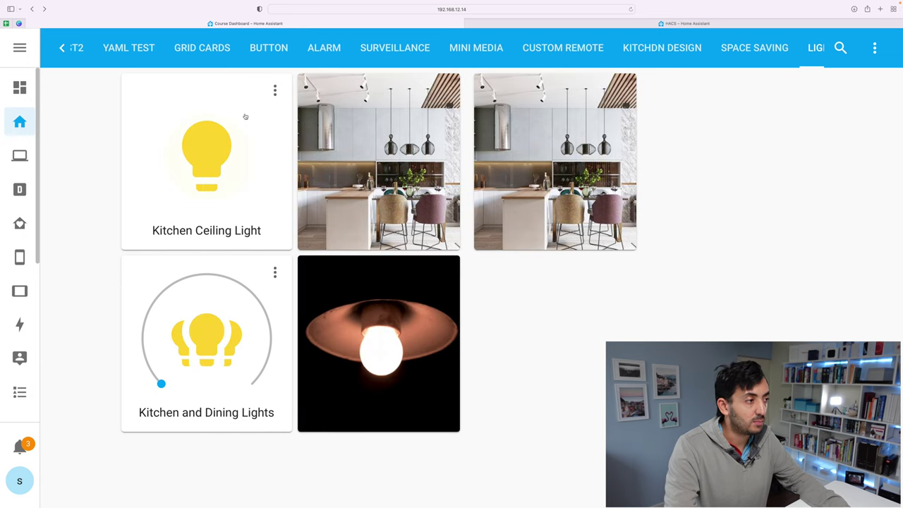